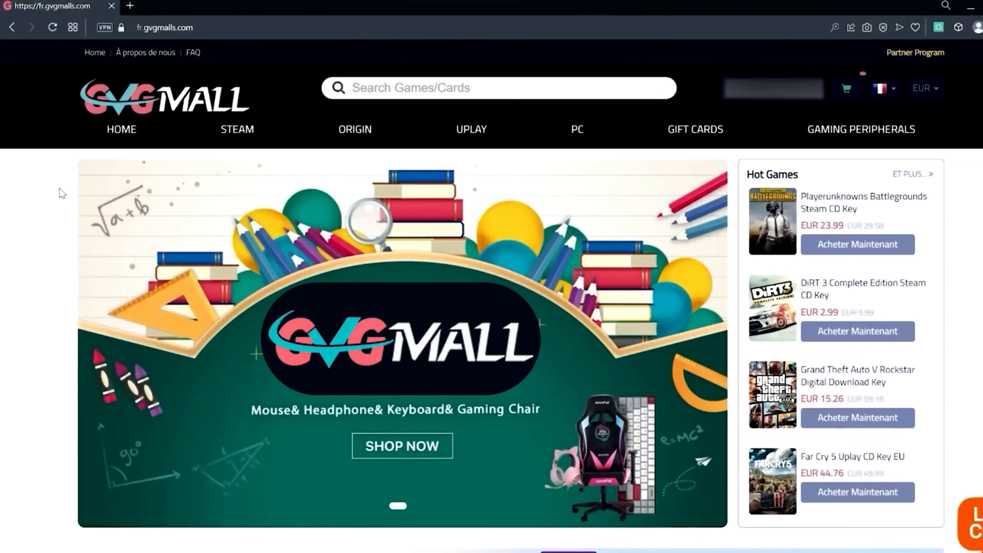
Search the store for "windows 10 pro" and open the MS Windows 10 Pro OEM CD-KEY GLOBAL-Lifetime product
text(w)
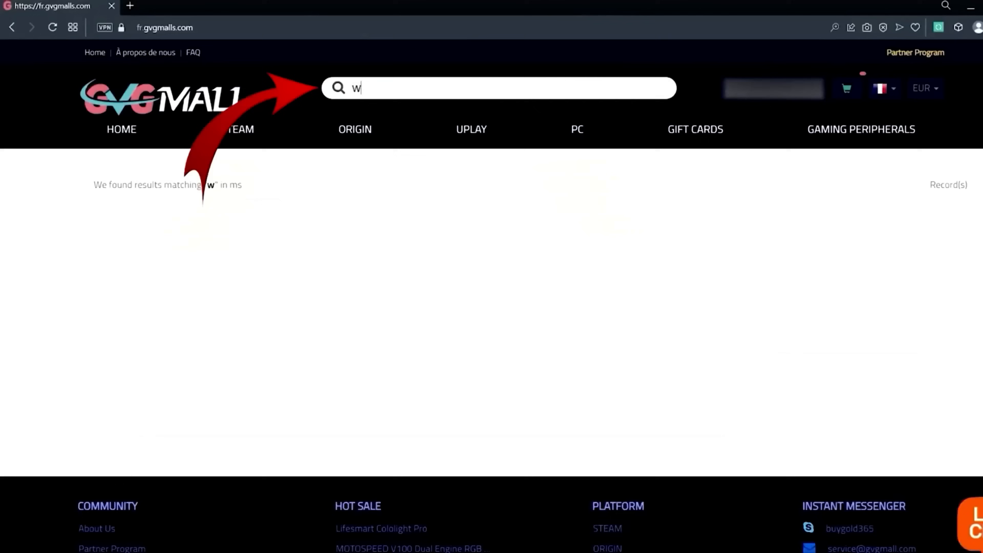
text(ind)
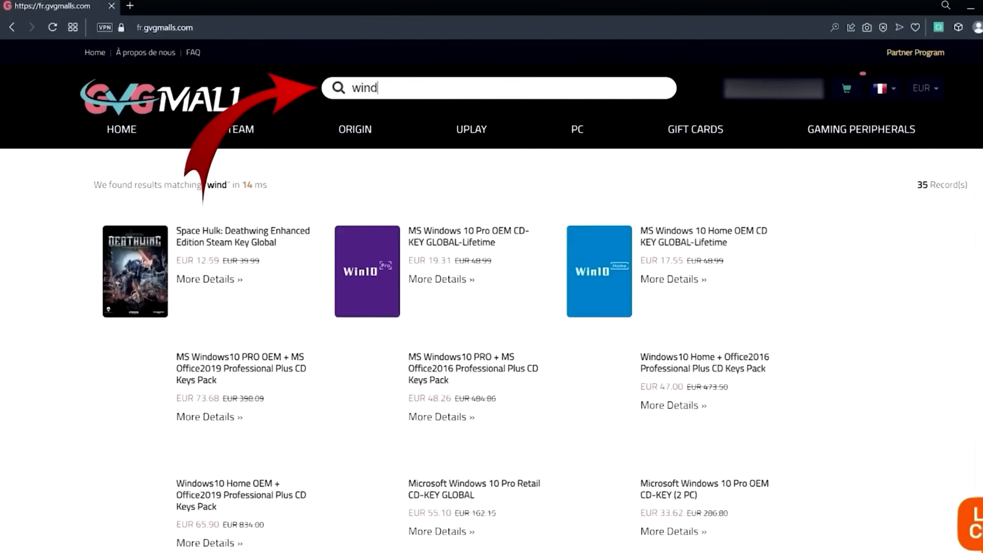
text(ows 10 pro)
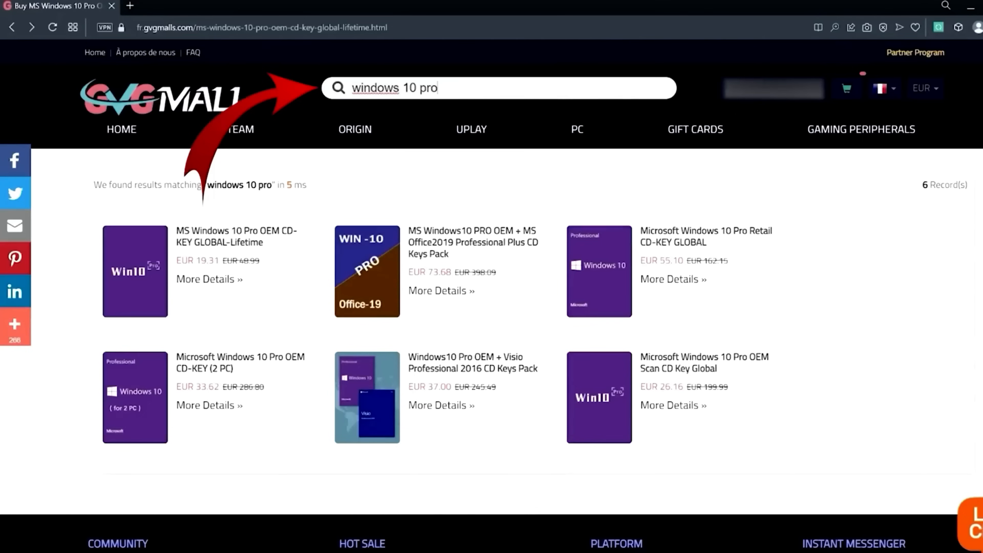
click(143, 274)
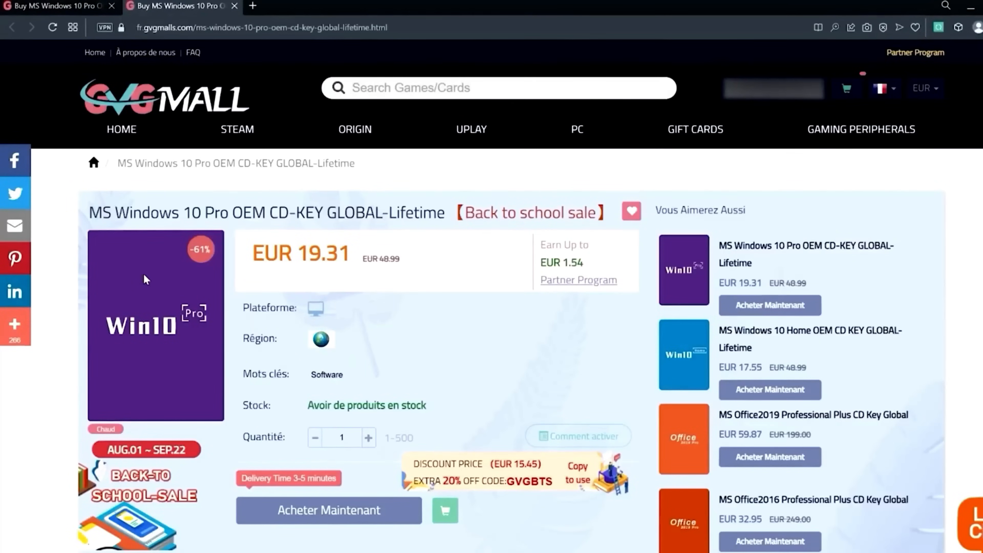
Check out the Windows 10 Pro OEM key and apply the promotional code PAX to the order
click(378, 512)
text(P)
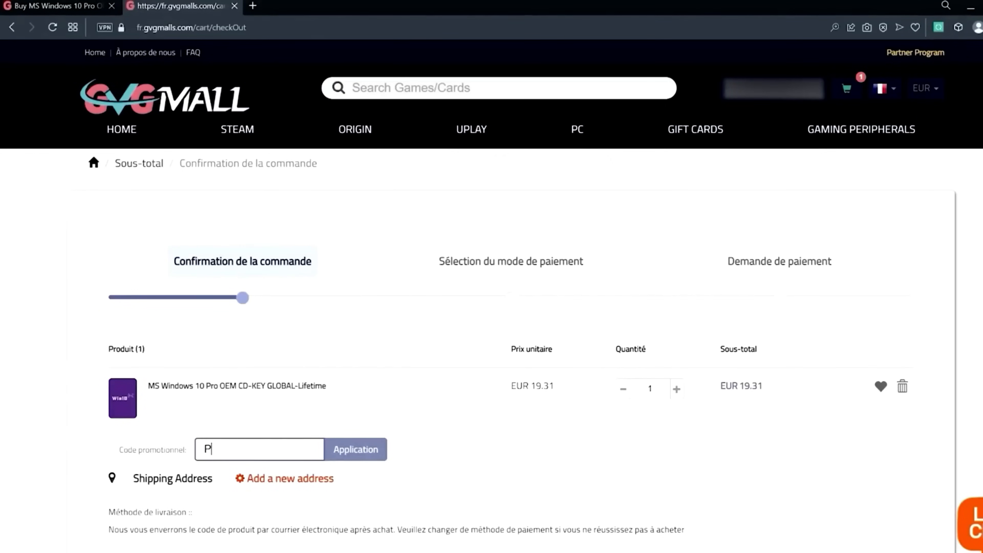
text(AX)
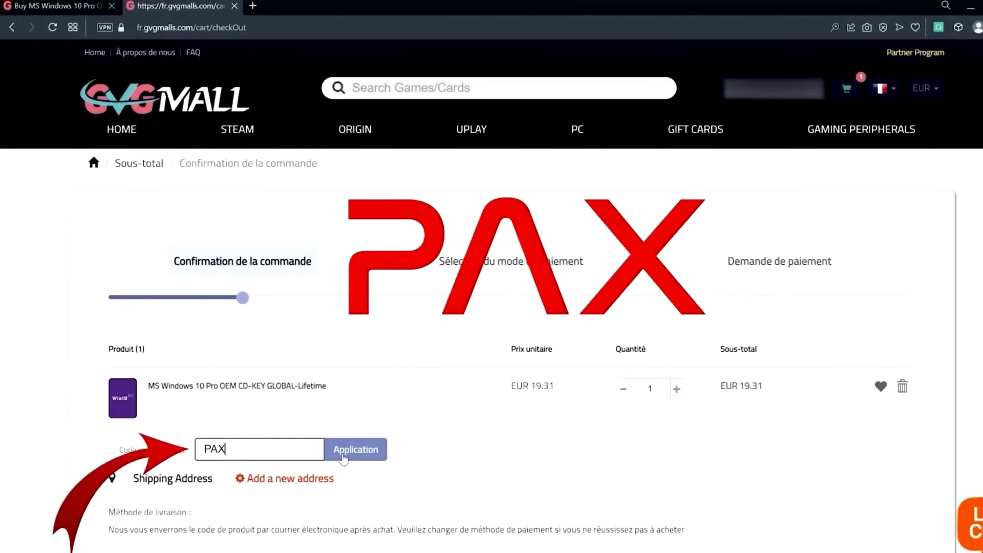
click(344, 458)
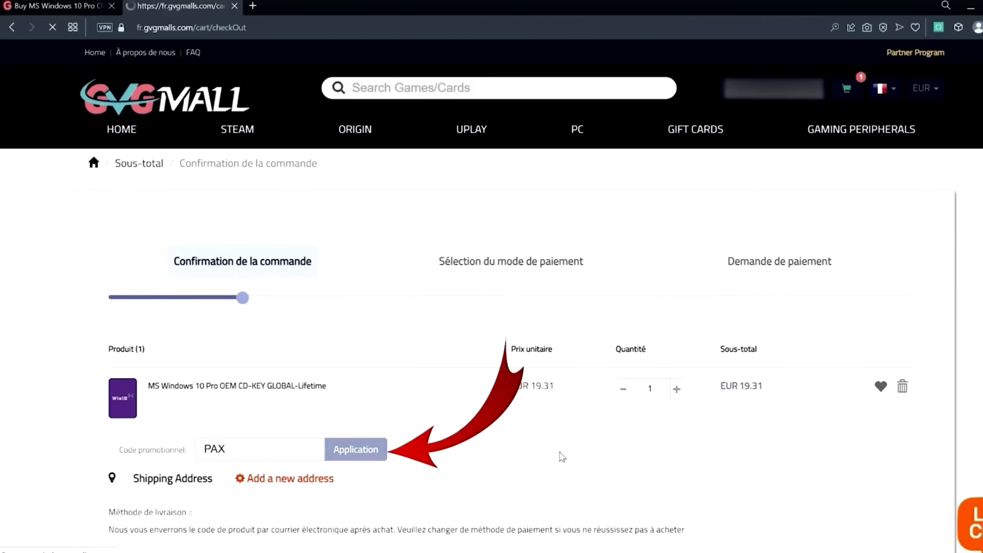
drag(771, 403, 721, 392)
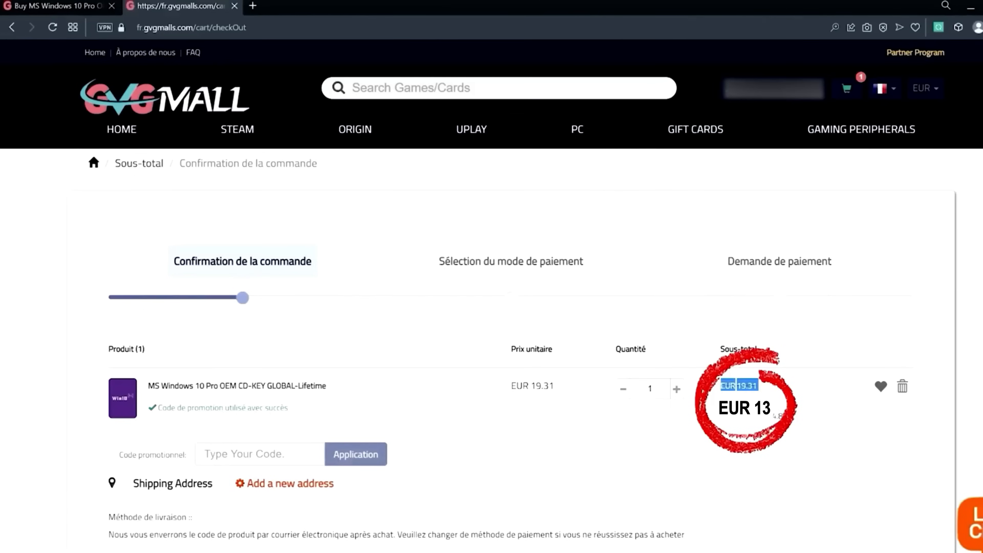
click(772, 407)
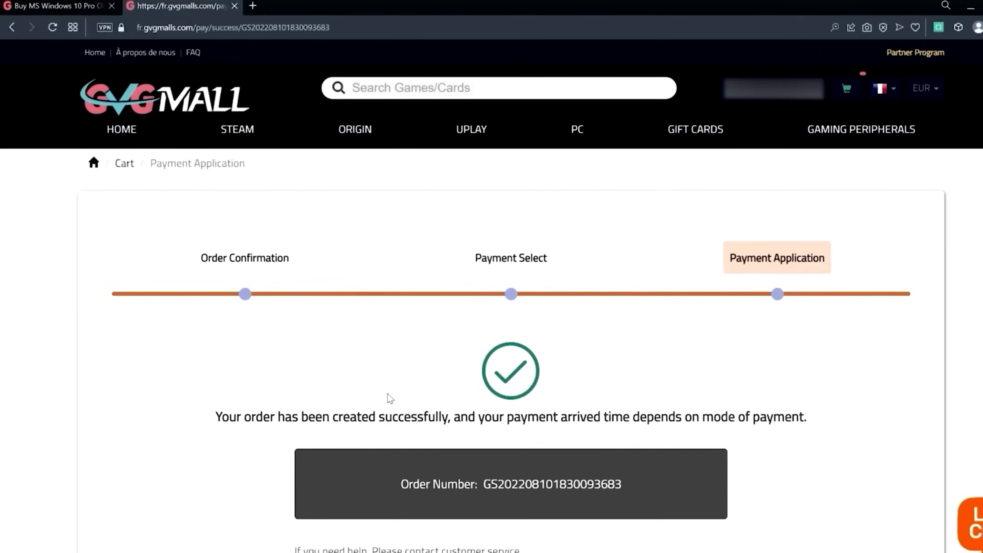
Open the purchased Windows 10 Pro order's details and reveal its product key
scroll(390, 398, down, 3)
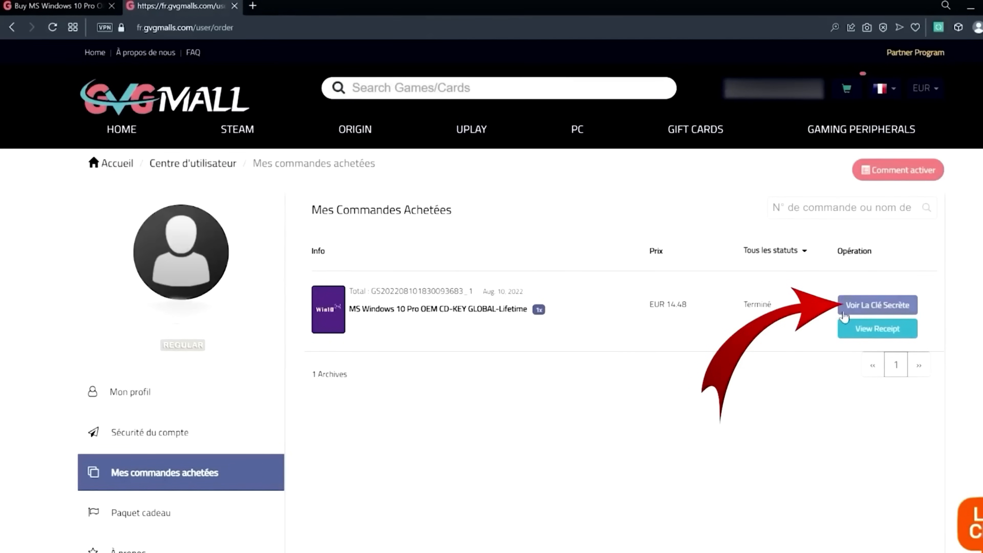
click(871, 310)
scroll(872, 312, down, 2)
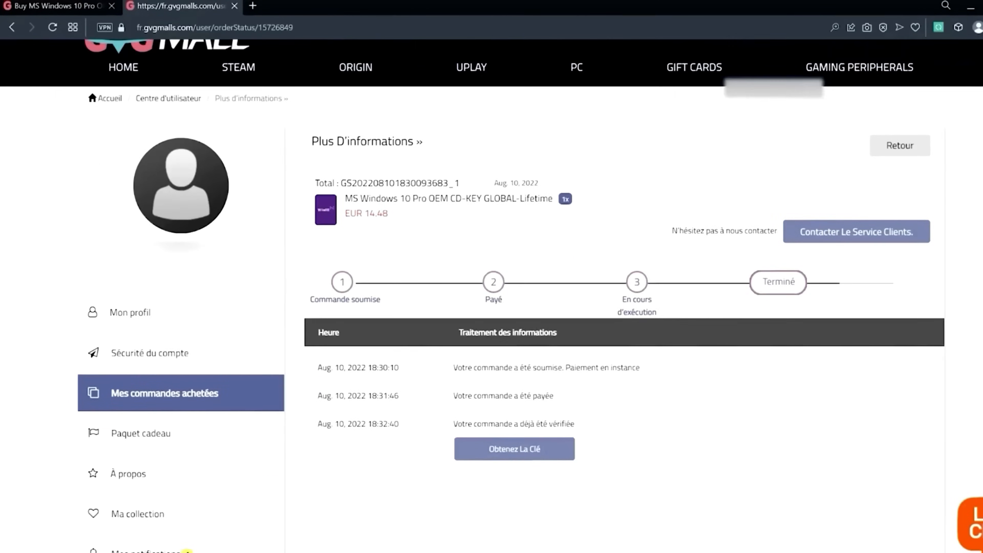
click(509, 451)
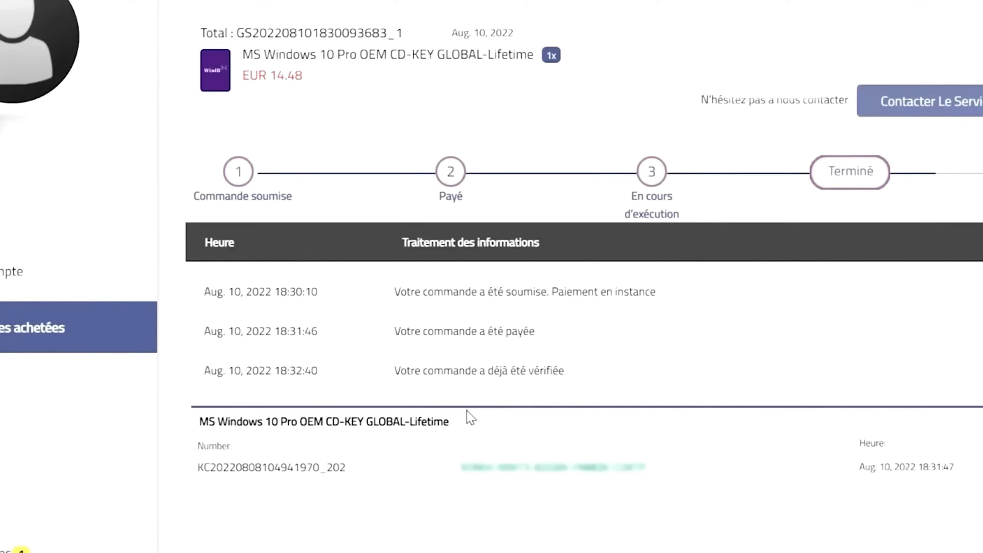
Copy the purchased product key, paste it as the product key in Windows Activation settings, and submit it
drag(649, 469, 457, 478)
right_click(475, 477)
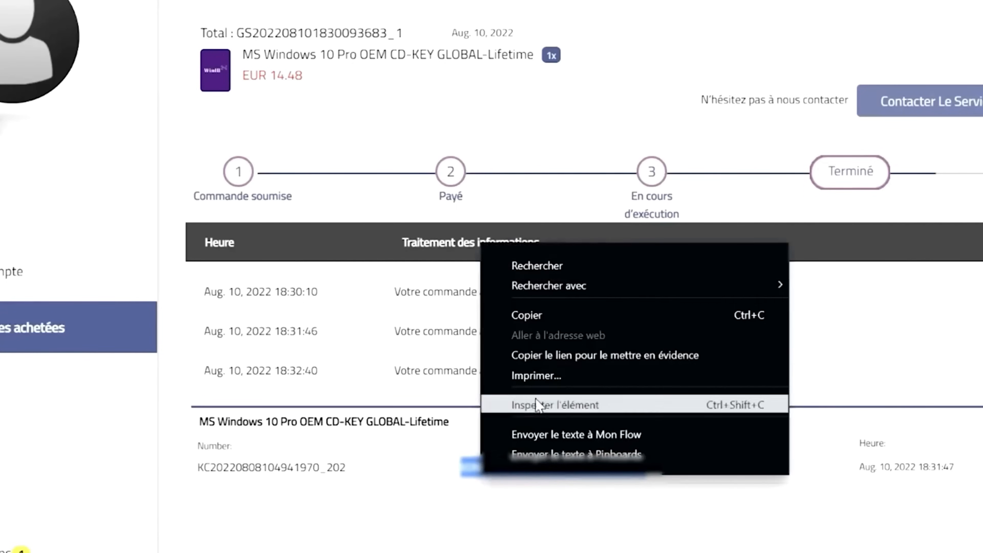
click(554, 315)
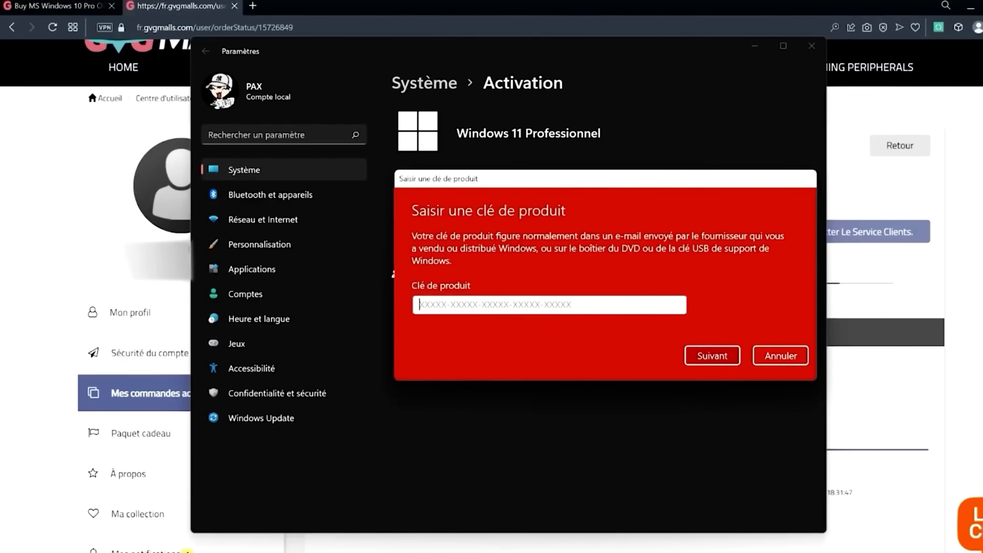
right_click(477, 306)
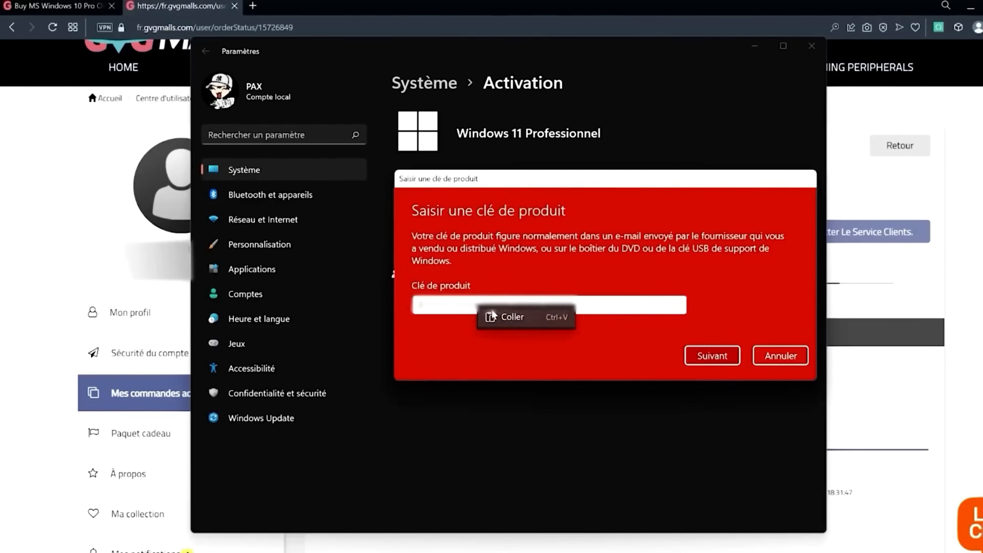
click(494, 315)
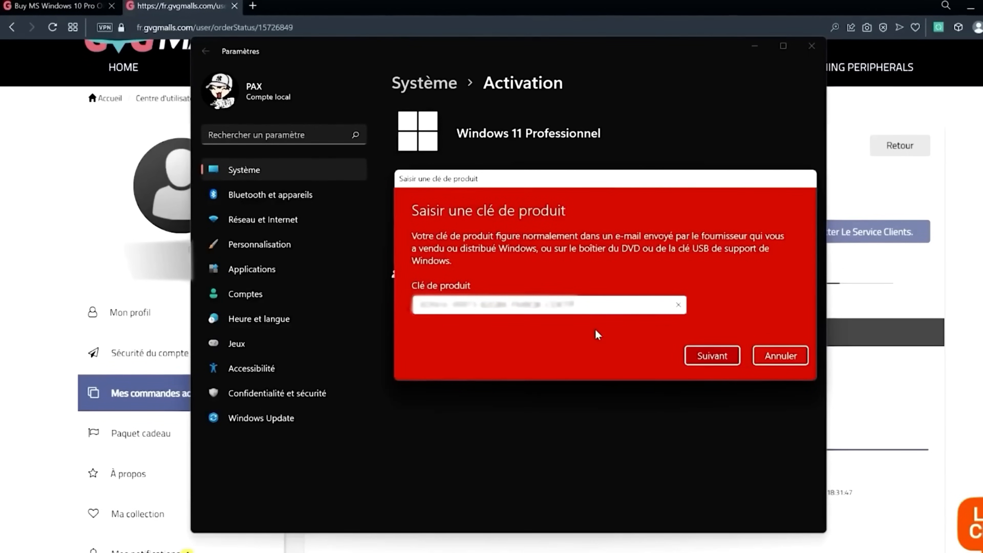
click(710, 355)
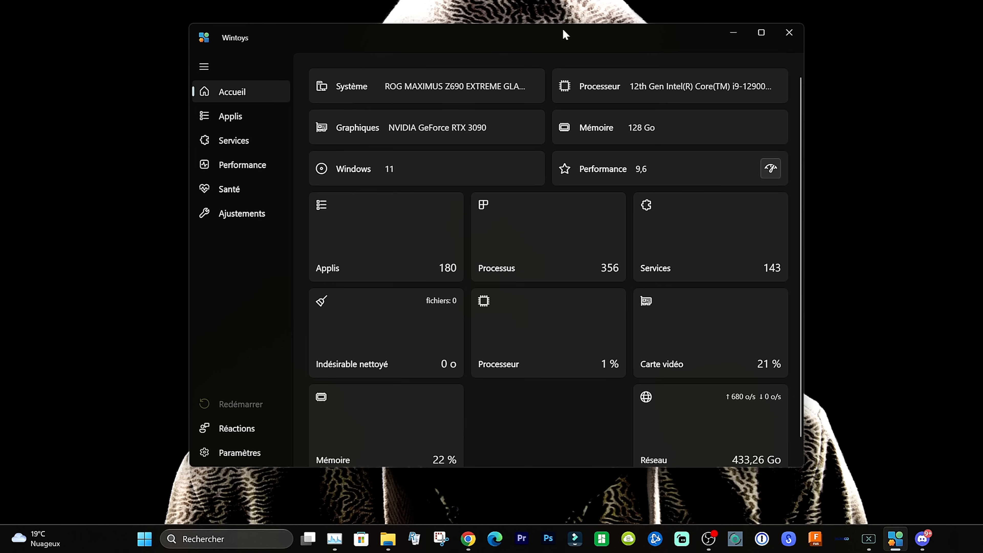
Examine the list of installed apps in Wintoys, with their versions, publishers, sizes and dates
click(246, 118)
scroll(425, 207, down, 8)
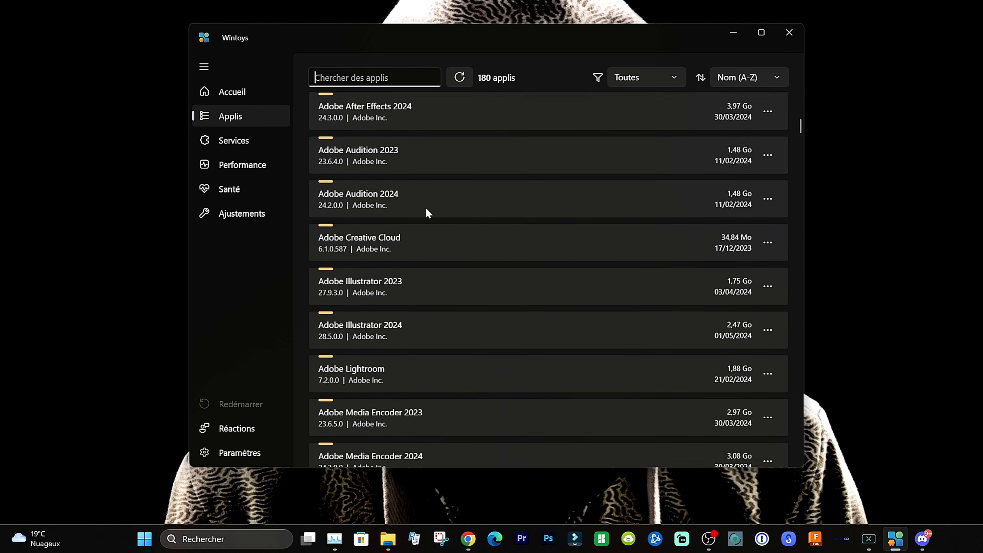
scroll(425, 209, down, 6)
scroll(426, 209, up, 8)
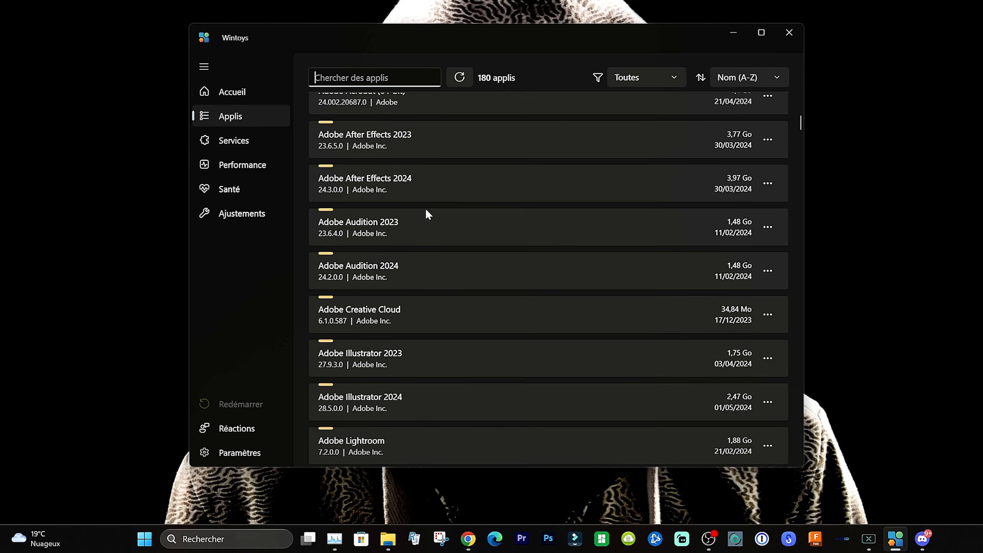
scroll(425, 208, up, 7)
scroll(425, 208, down, 2)
scroll(425, 209, up, 2)
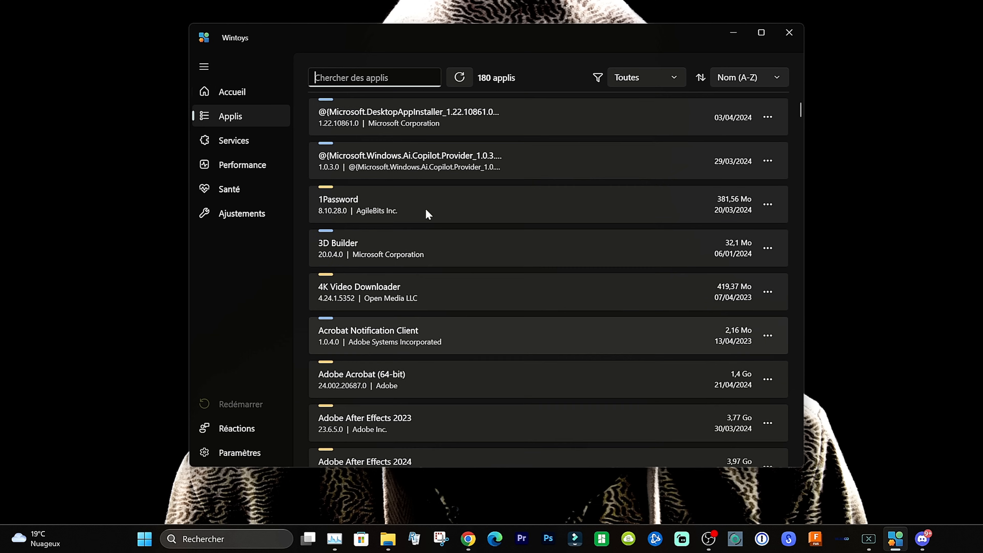
scroll(425, 209, down, 1)
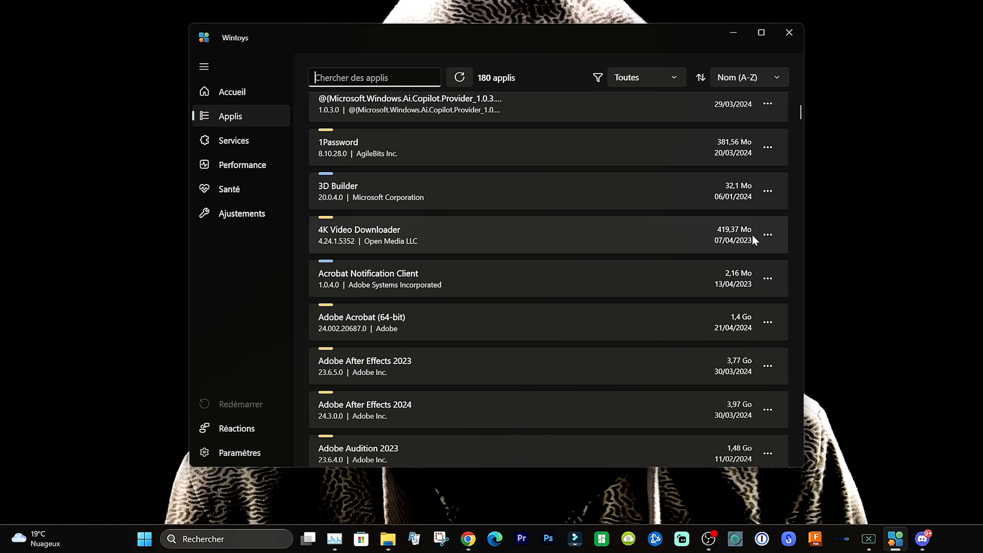
Look up 4K Video Downloader on the web from its entry in the app list, and minimize the browser
click(764, 235)
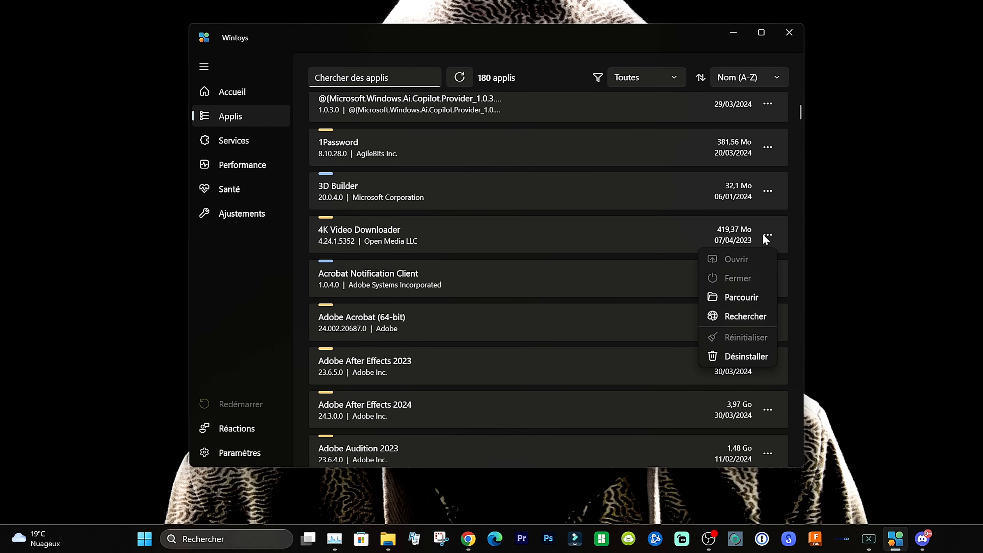
click(741, 318)
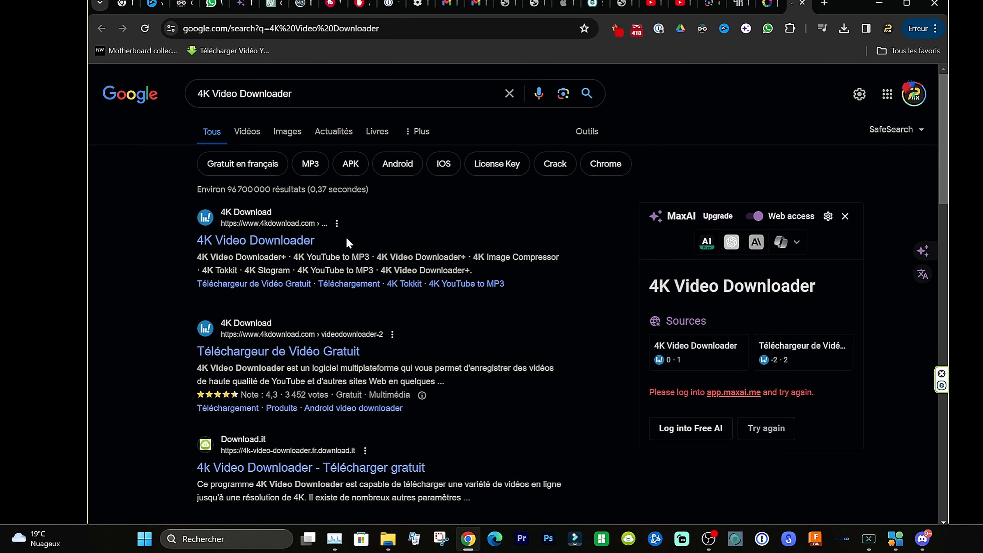
click(879, 4)
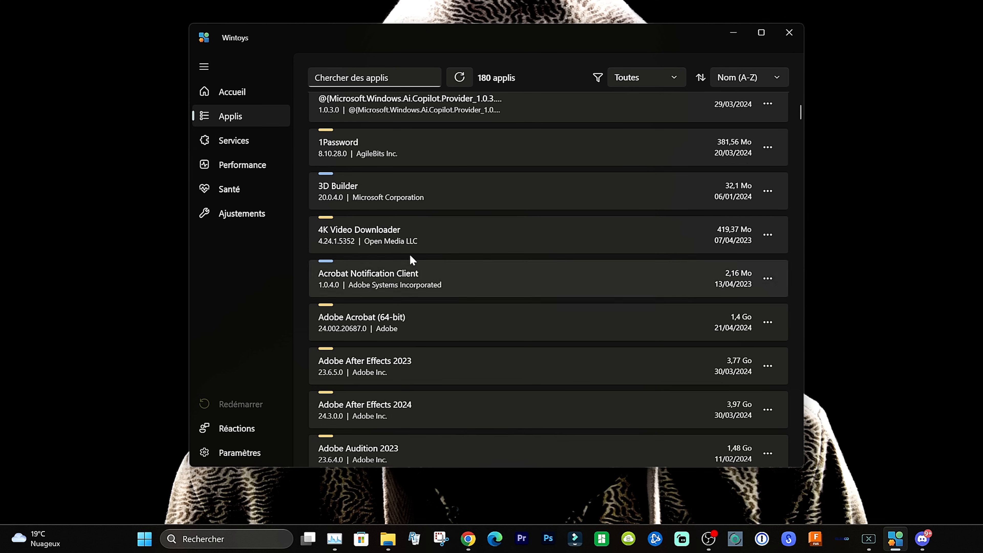
Open Revo Uninstaller Pro beside Wintoys to view its list of installed programs, and close it again
drag(515, 37, 358, 18)
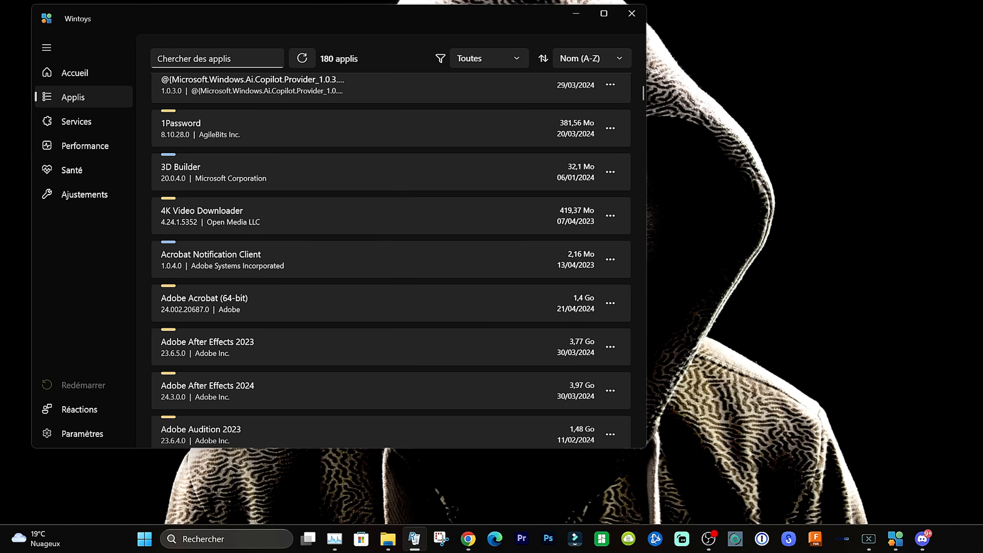
drag(425, 552, 756, 21)
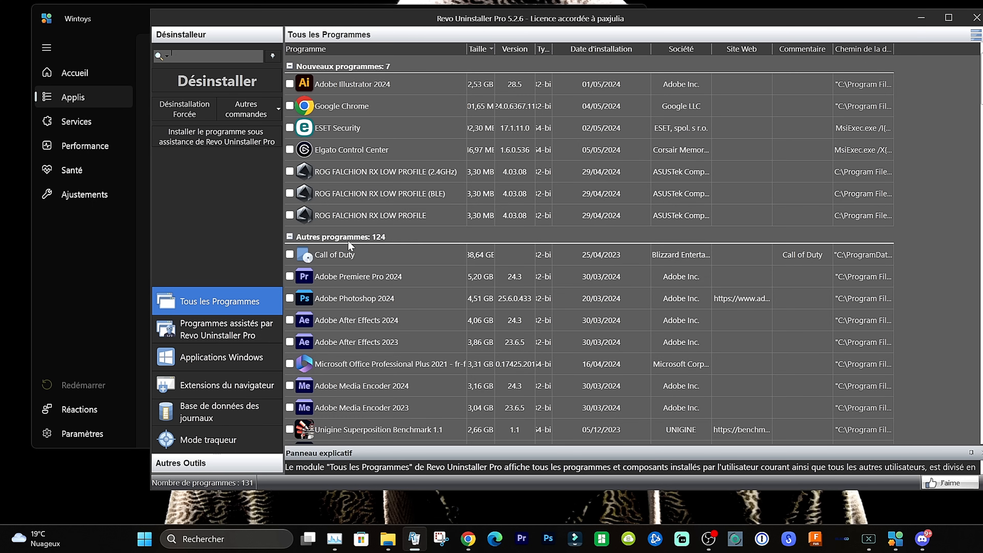
click(974, 19)
drag(170, 18, 347, 52)
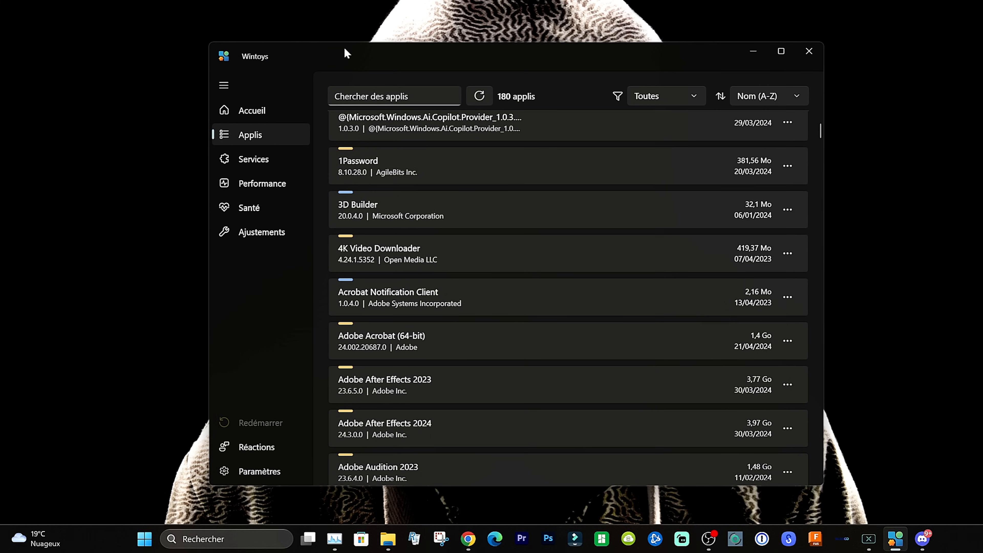
Look up the service "Accès aux données utilisateur_a213a" on the web from the Wintoys services list and examine the results
click(261, 161)
click(787, 137)
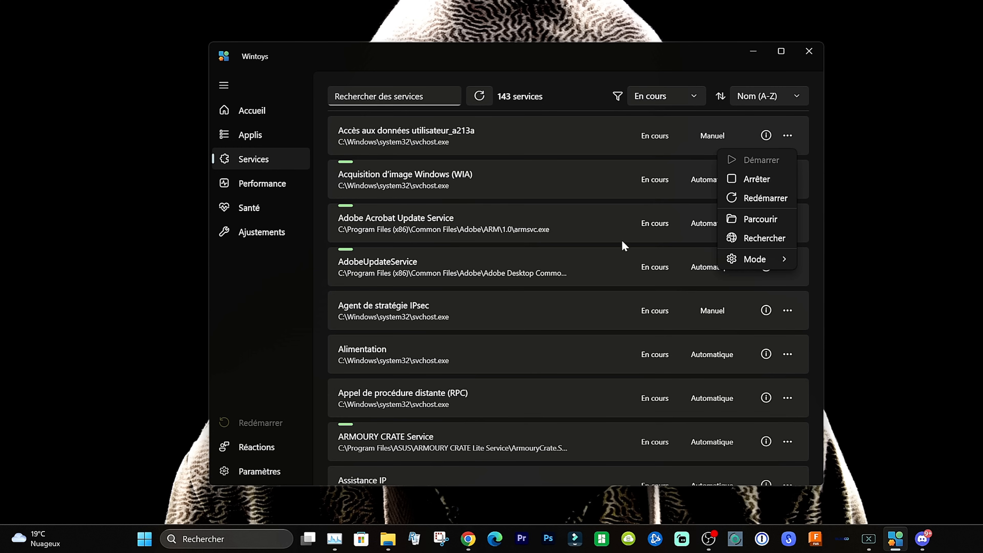
click(765, 237)
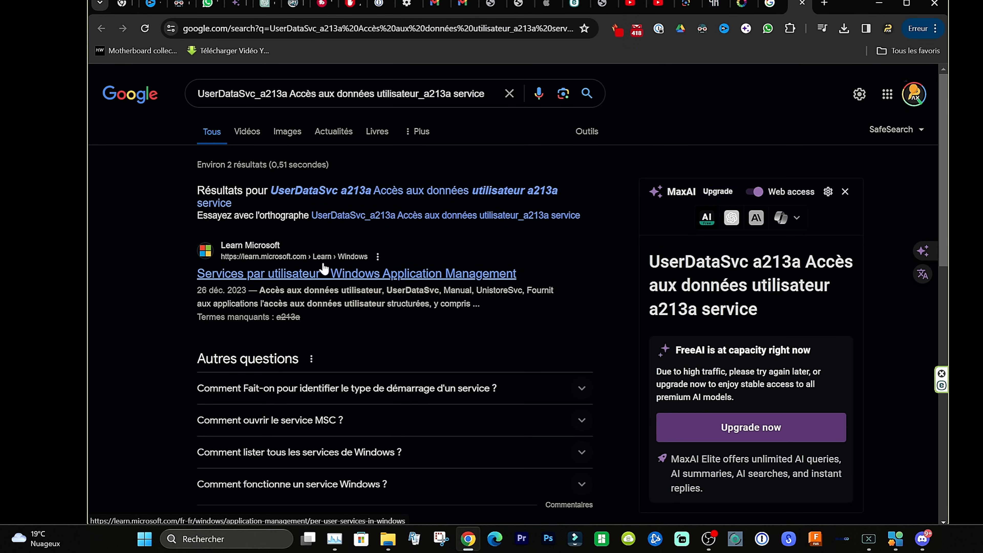
scroll(481, 299, down, 3)
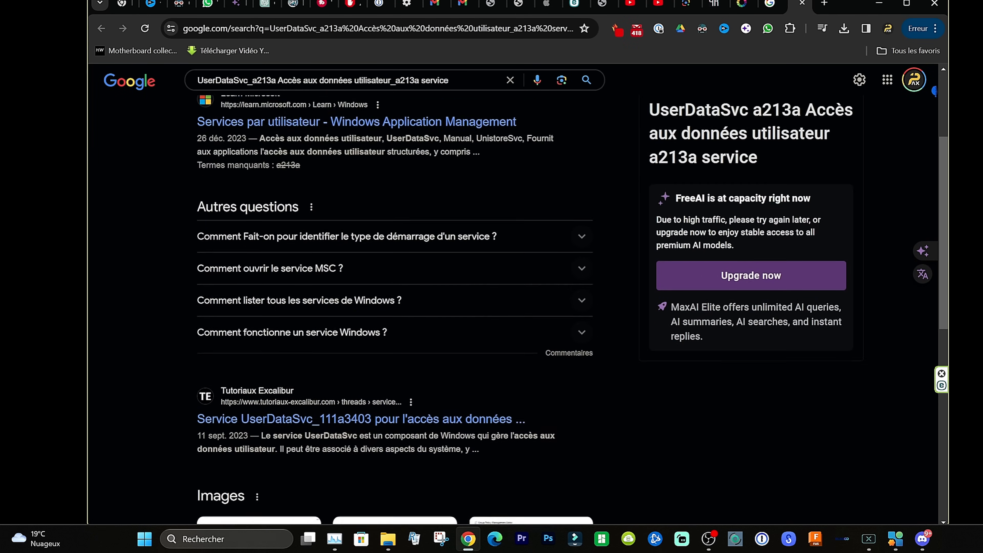
scroll(792, 160, up, 3)
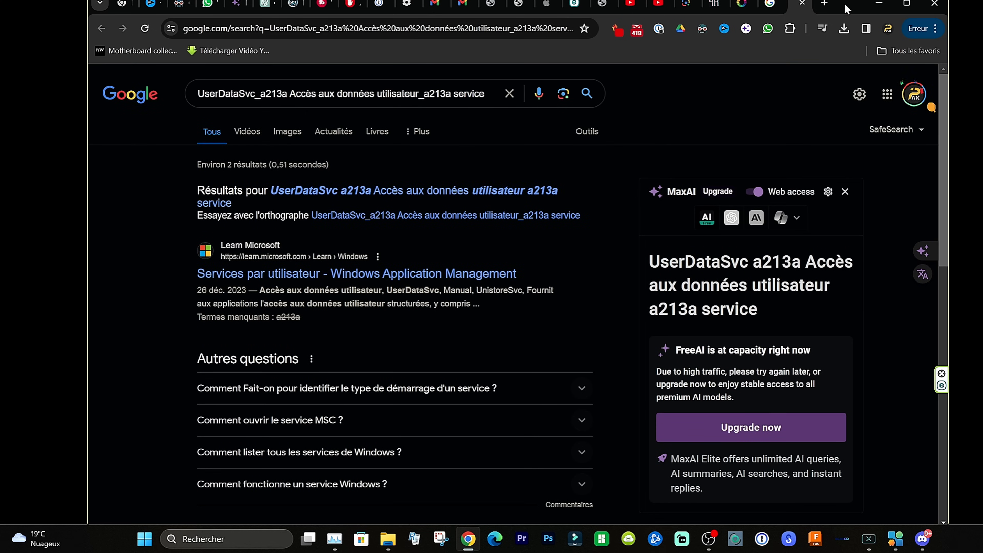
drag(848, 9, 842, 46)
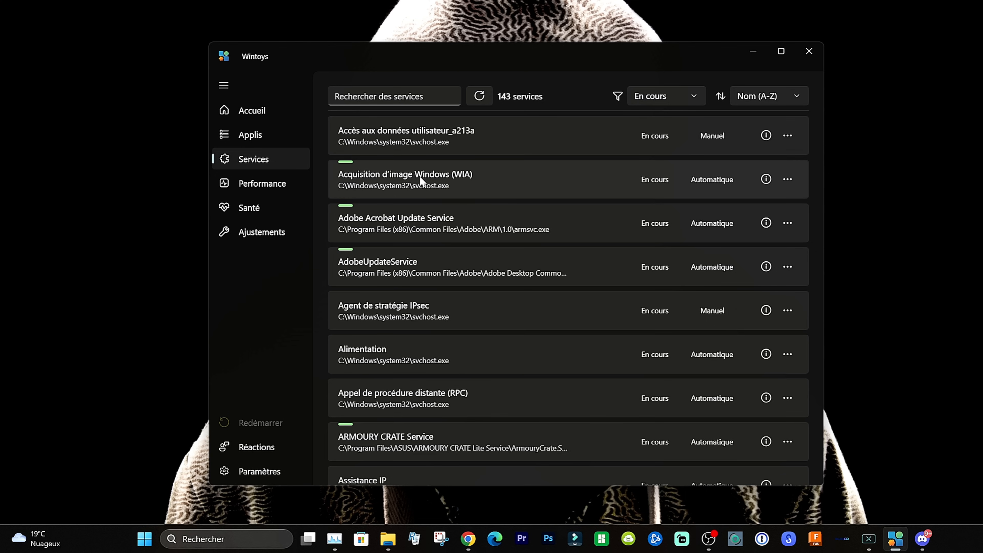
Browse to the file location of AdobeUpdateService from the services list, and return to Wintoys
click(788, 267)
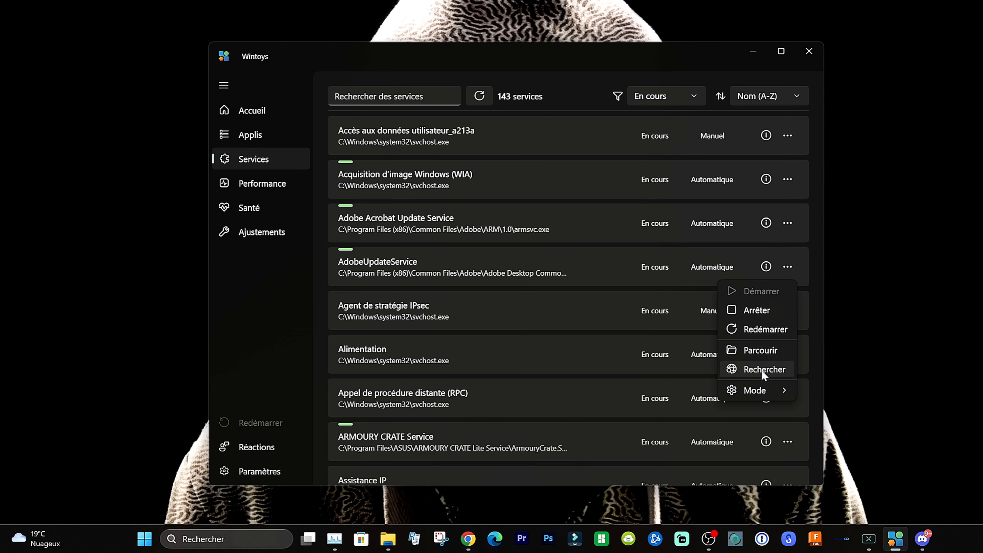
click(762, 353)
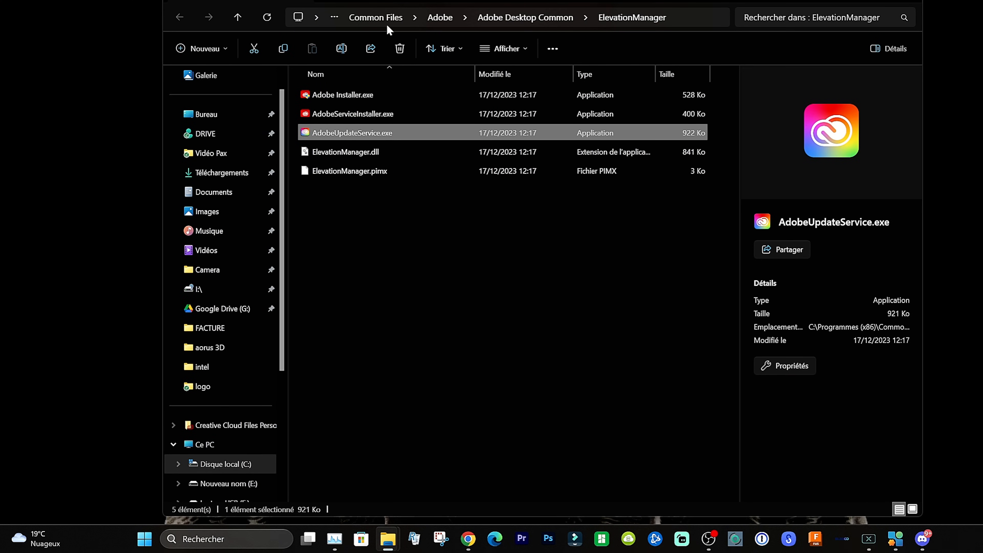
key(alt+Tab)
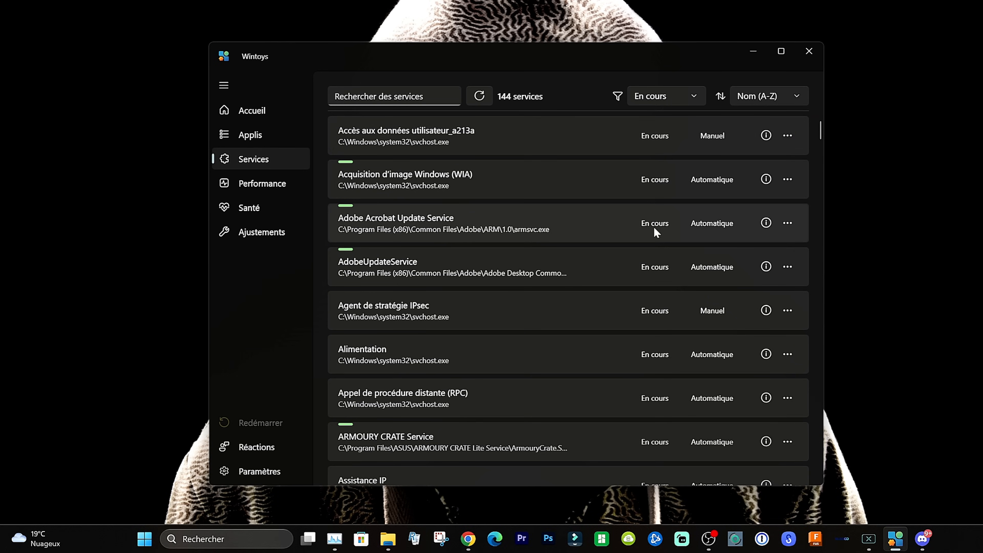
Turn on the optimal performance power mode in the Wintoys performance settings, and close the Command Prompt window
click(259, 186)
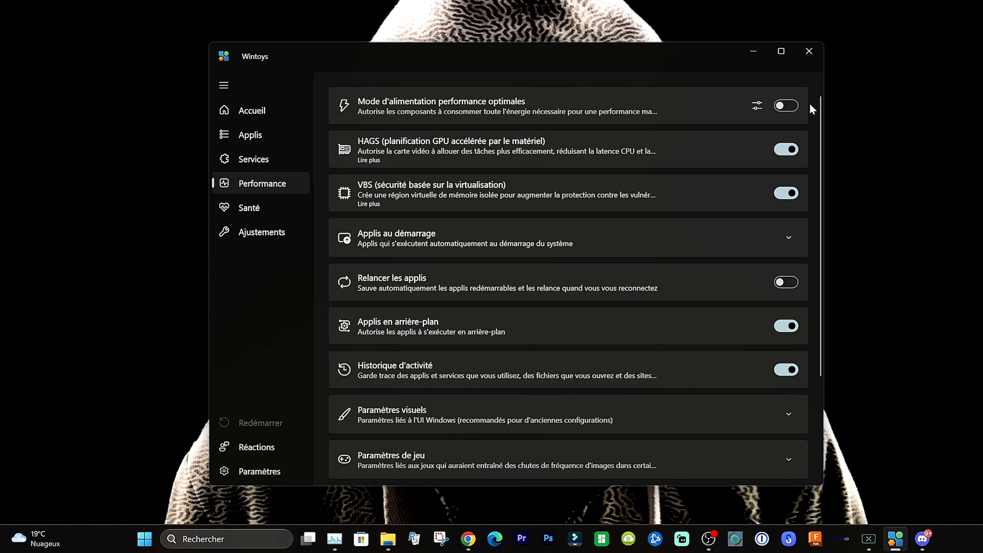
click(792, 108)
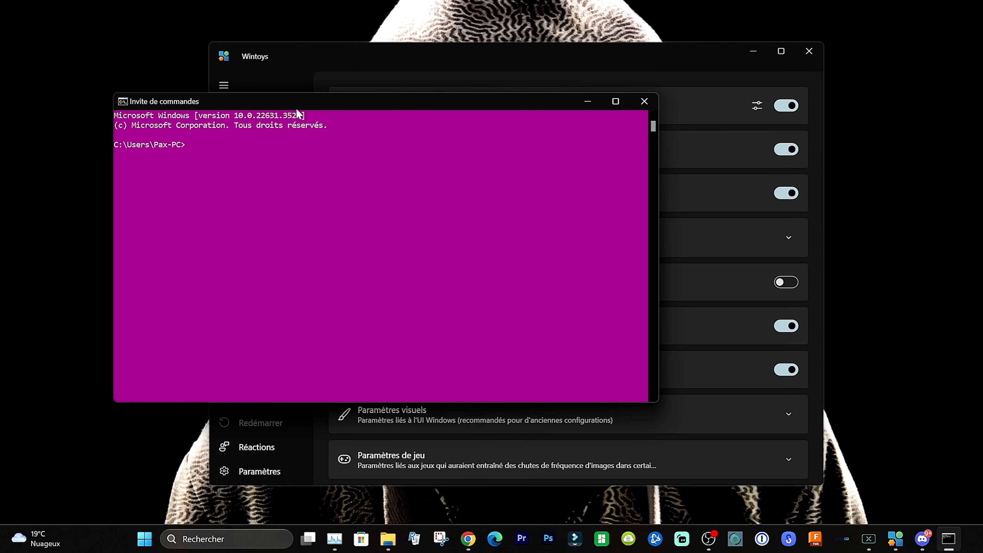
drag(407, 104, 436, 128)
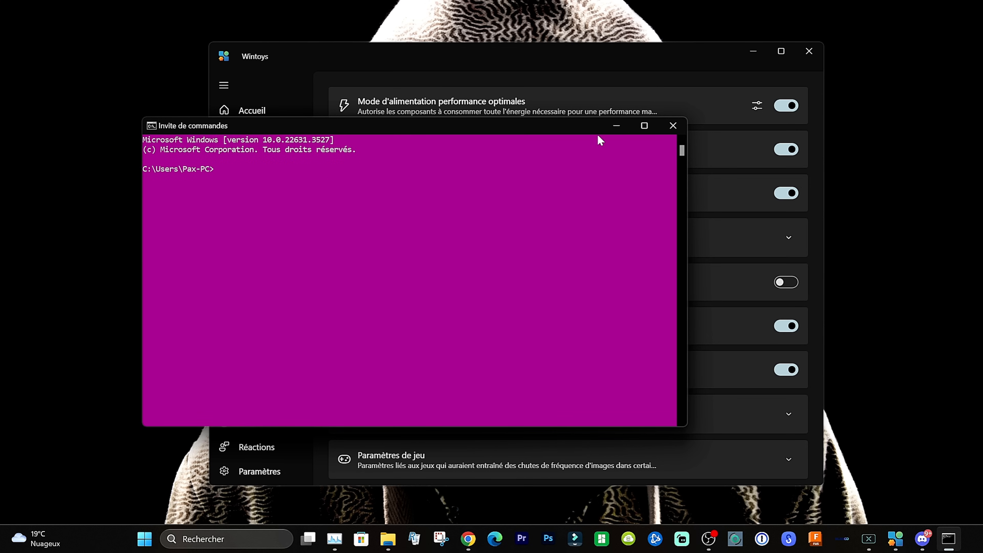
click(673, 125)
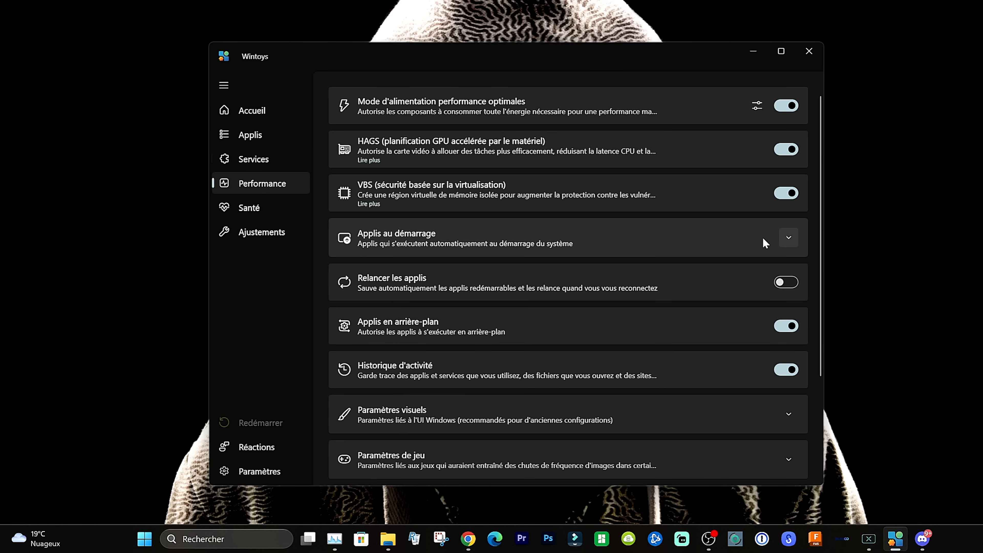
Look through the list of apps that run at system startup, and collapse it again
click(788, 240)
scroll(669, 264, down, 10)
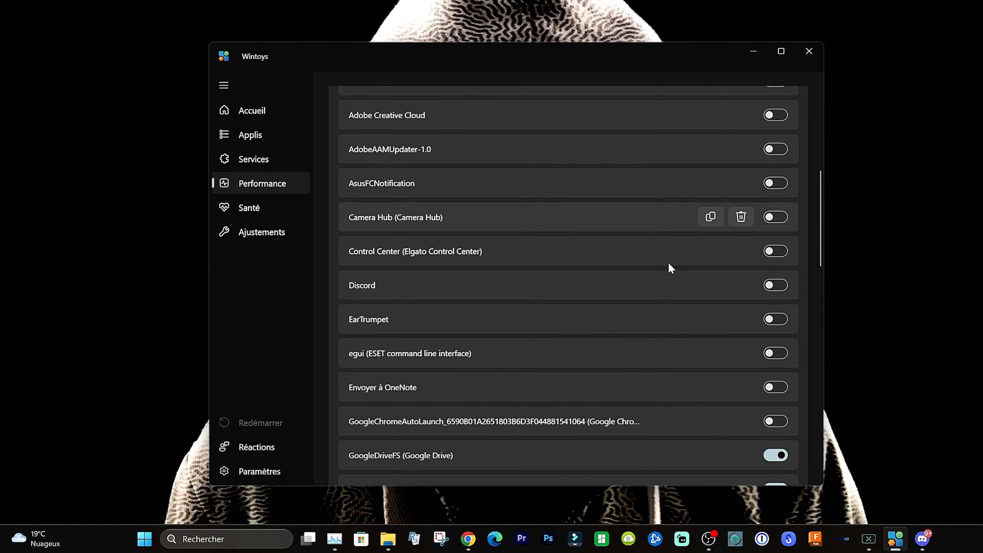
scroll(669, 263, up, 10)
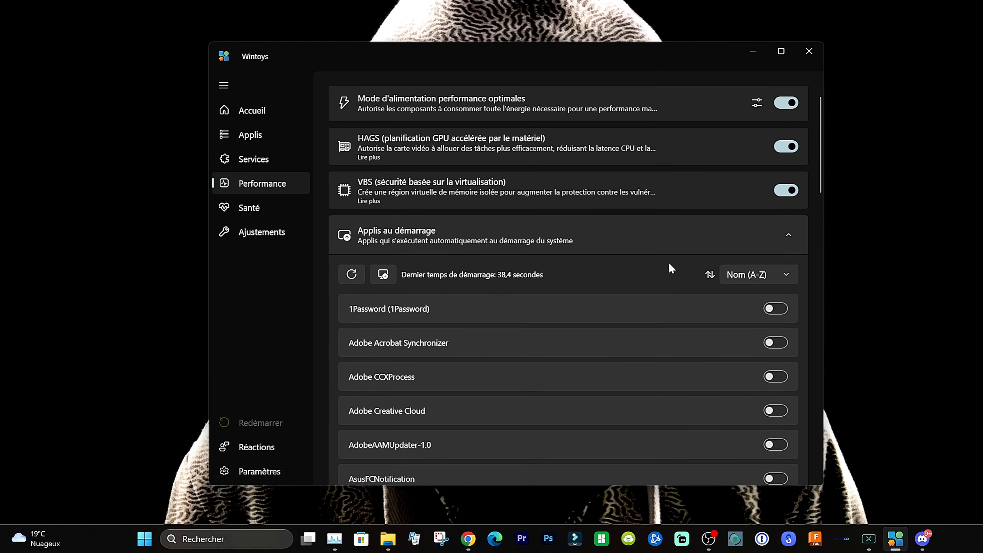
click(789, 242)
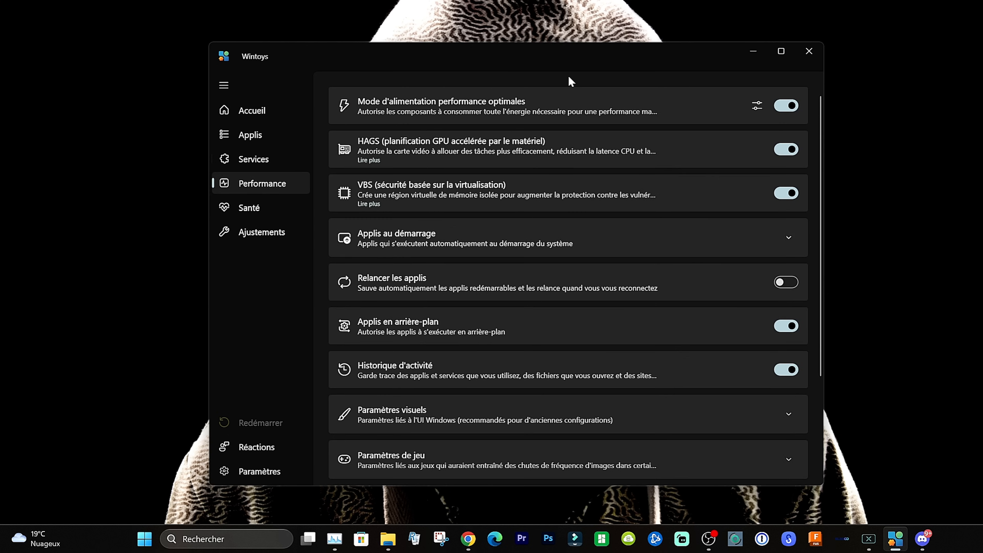
drag(556, 64, 532, 45)
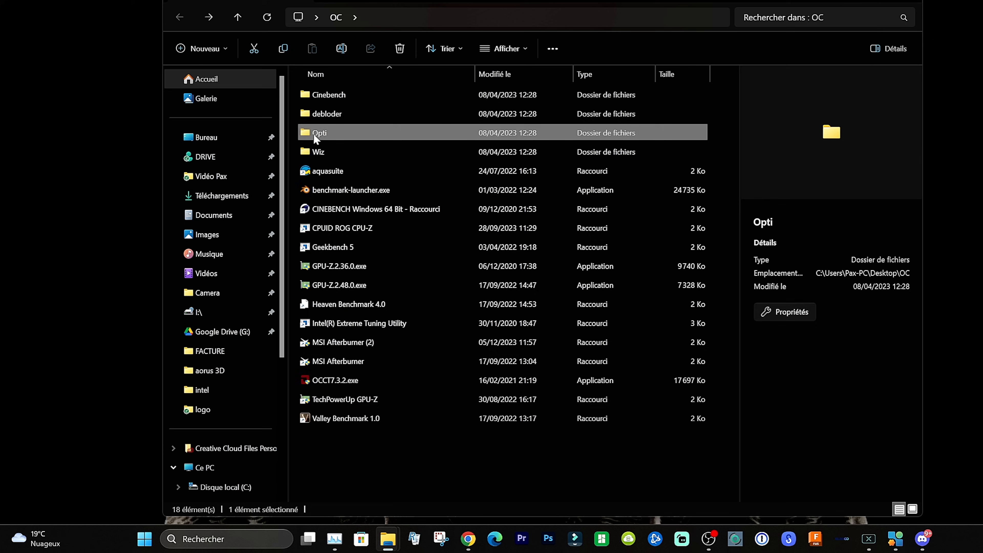
Switch to File Explorer, launch Autoruns64.exe from the AUTORUN folder inside Opti, and bring its whole window into view
double_click(315, 136)
double_click(326, 93)
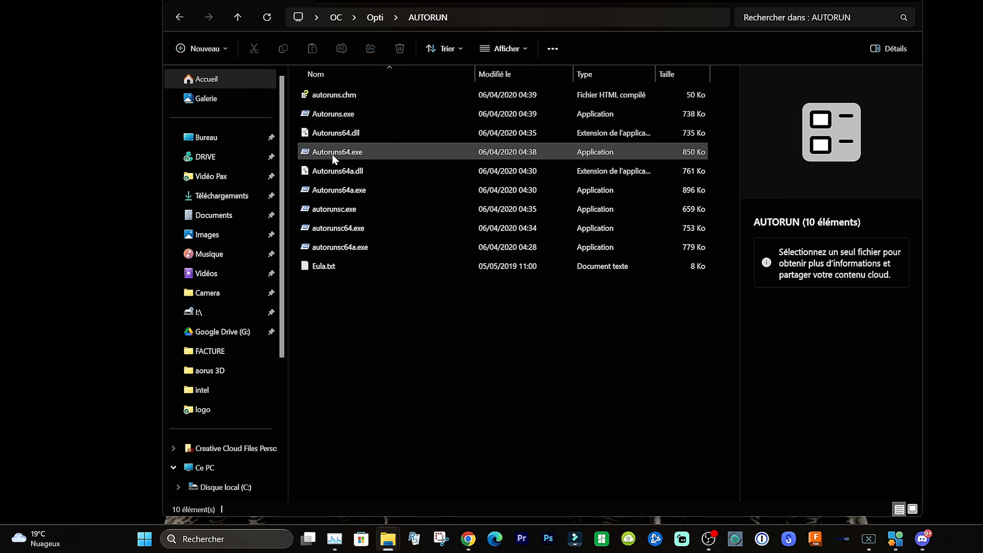
right_click(341, 154)
click(407, 234)
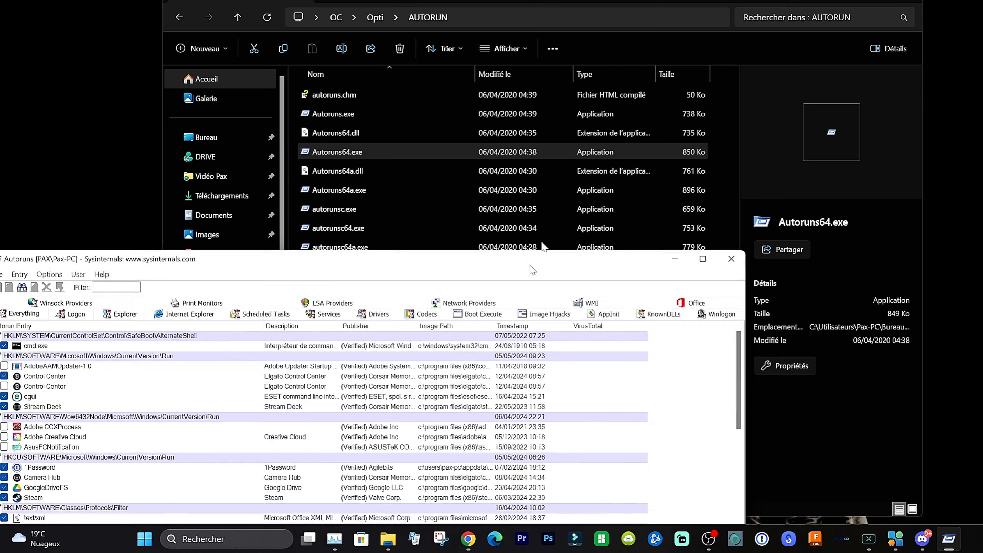
drag(550, 255, 664, 21)
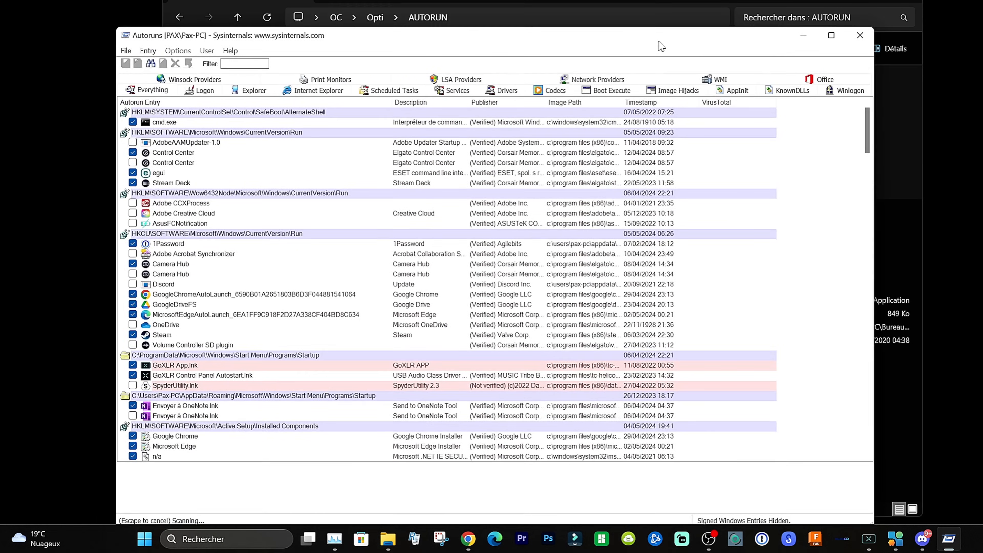
Look through the startup entries in Autoruns, toggle the Steam entry, and close the program
scroll(250, 209, down, 8)
scroll(249, 209, down, 3)
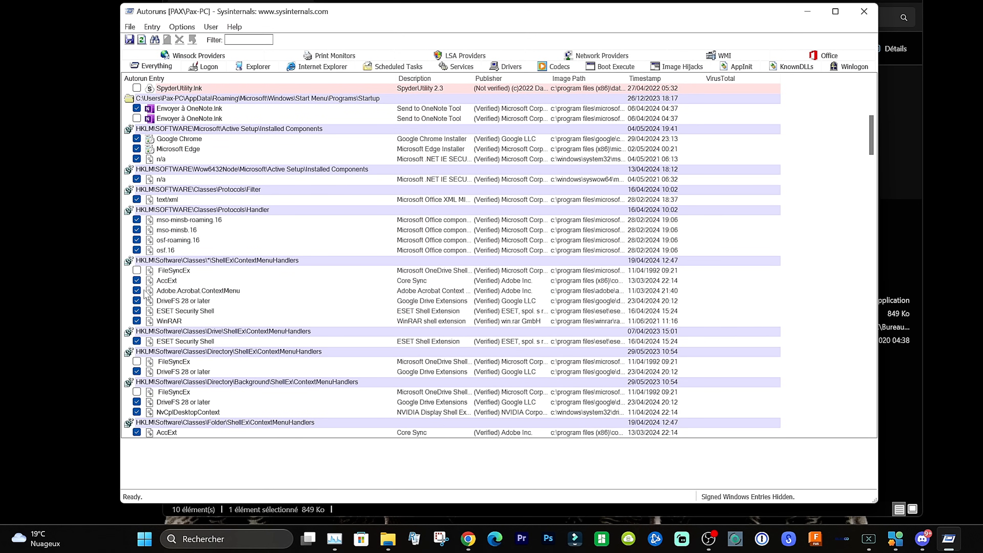
scroll(157, 334, down, 5)
scroll(159, 332, down, 1)
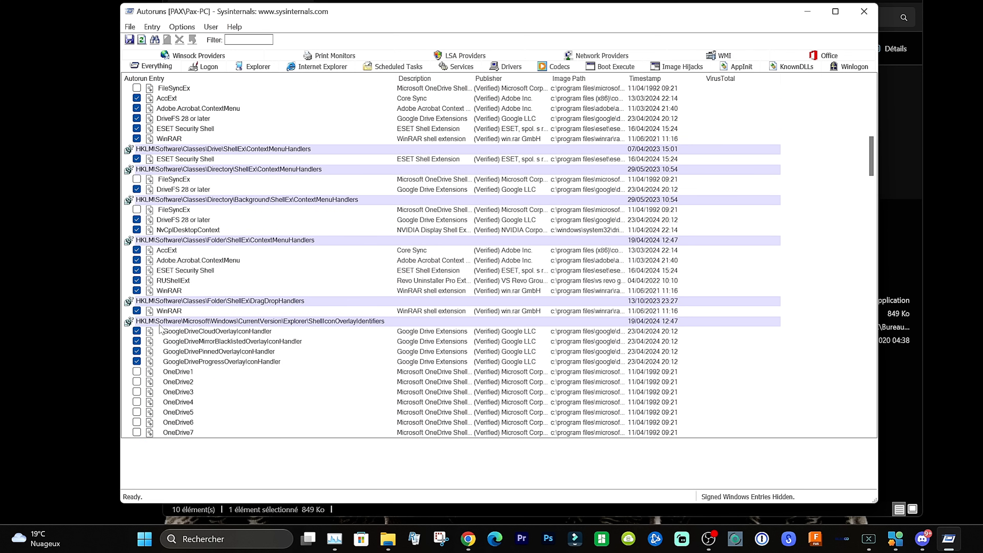
scroll(211, 326, up, 9)
scroll(211, 326, up, 3)
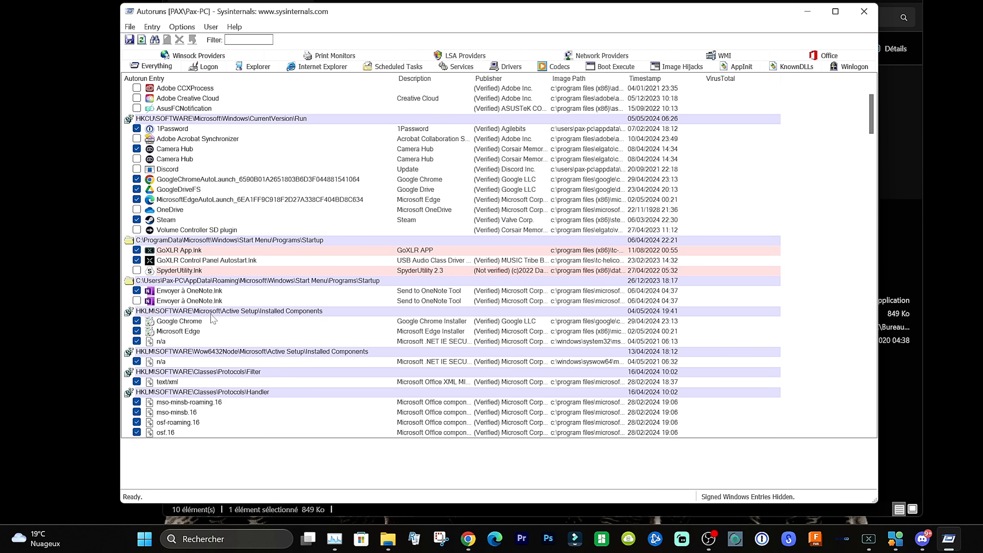
click(137, 219)
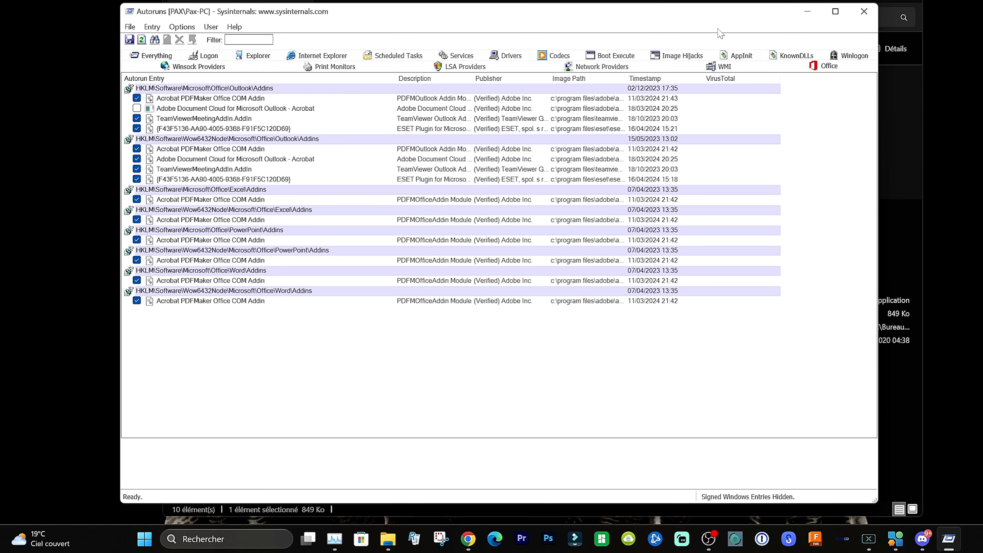
click(863, 11)
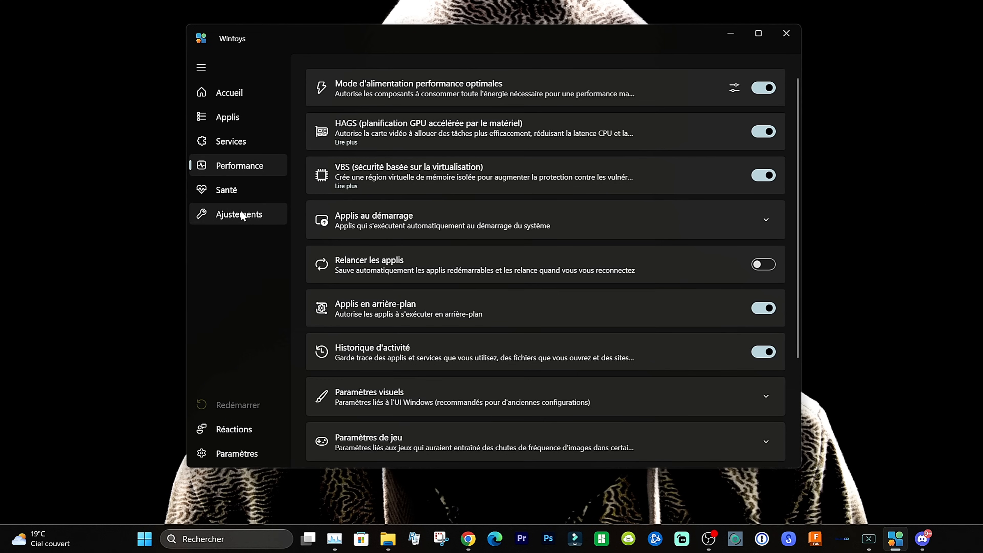
Try the visual effects adjustment for better performance, turn it back off, and read the transparency recommendation
scroll(453, 195, down, 3)
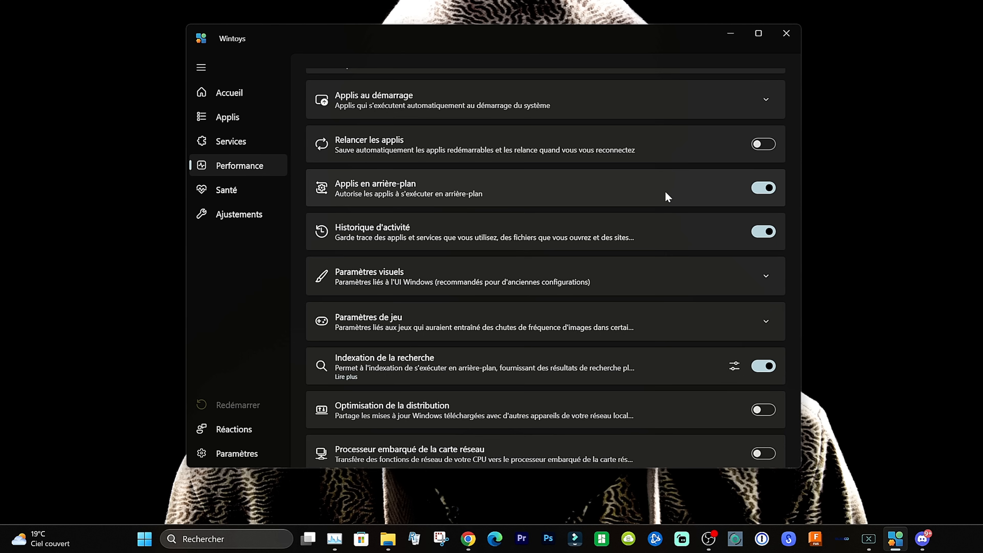
scroll(663, 194, down, 1)
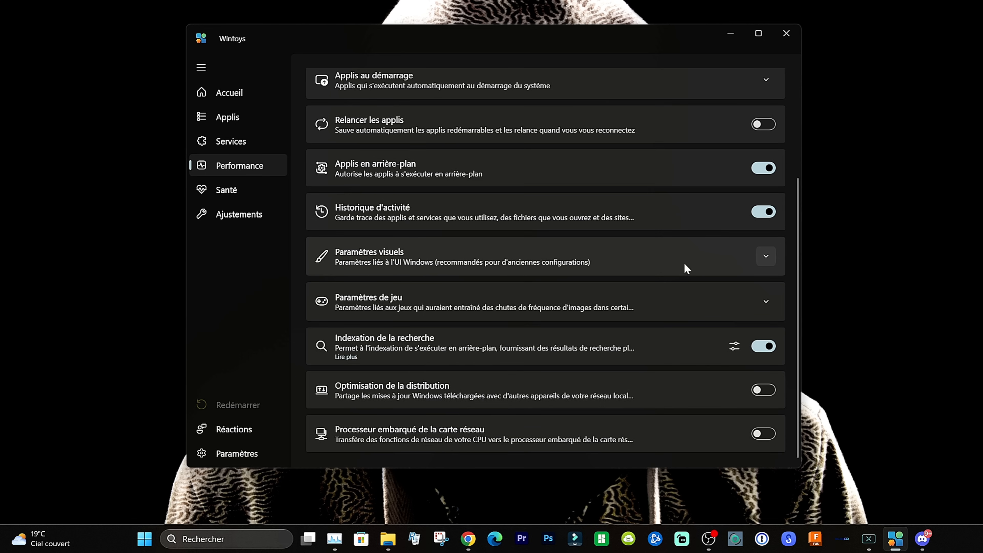
click(765, 256)
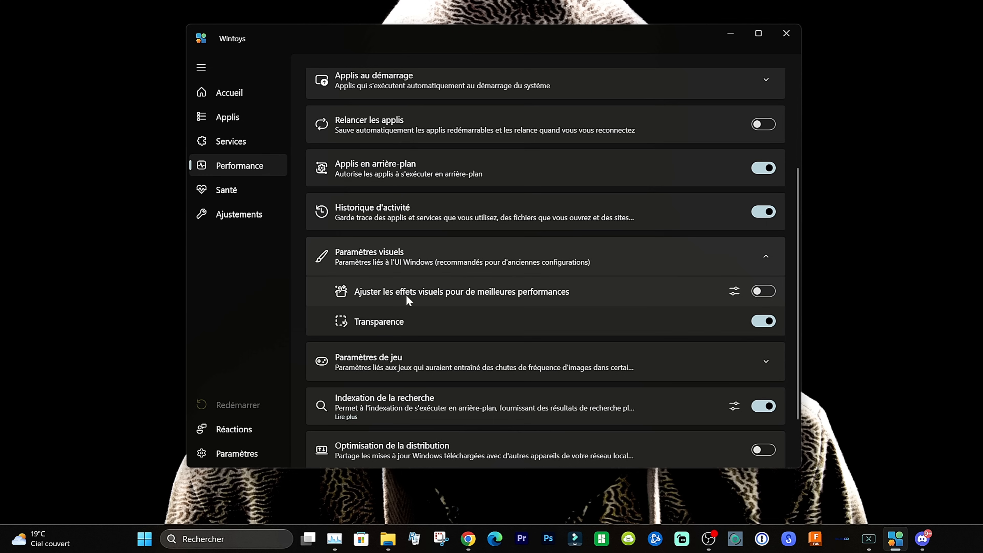
click(760, 292)
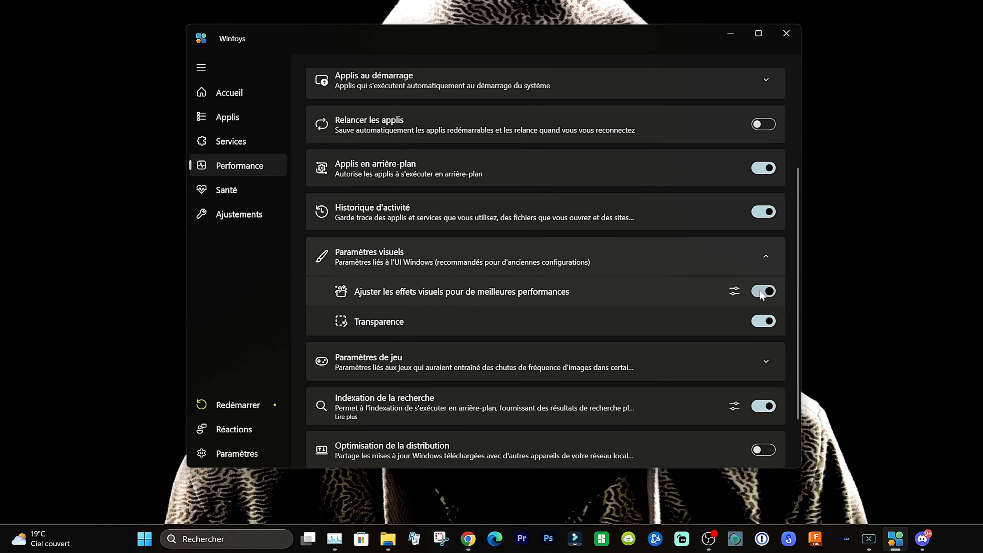
click(761, 292)
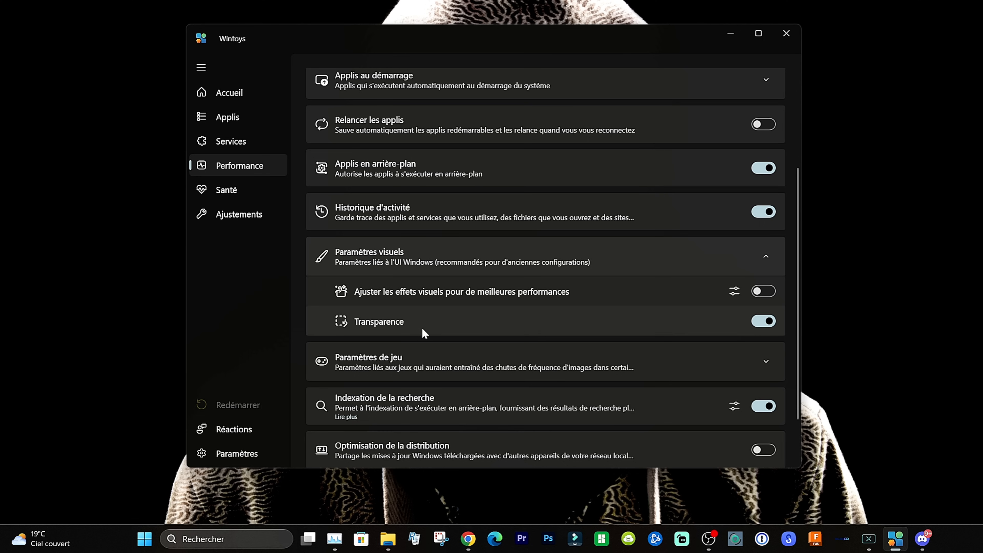
mouse_move(757, 323)
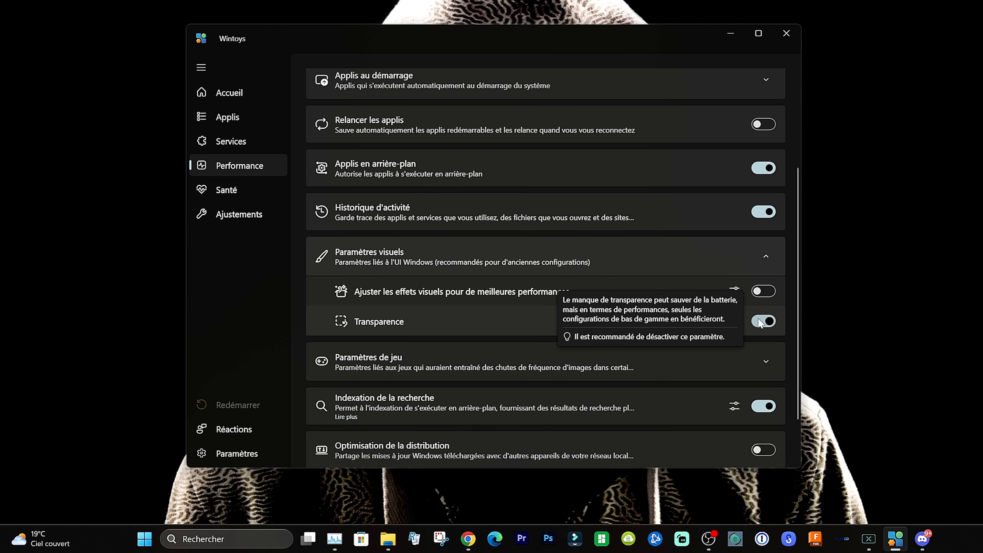
click(765, 256)
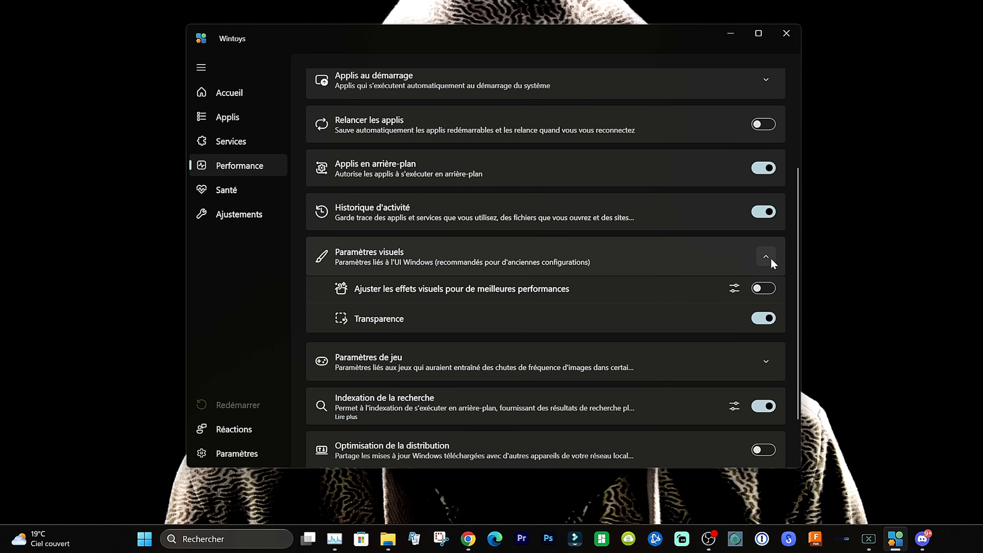
Expand the game settings and read the recommendations for Superfetch and search indexing
click(765, 304)
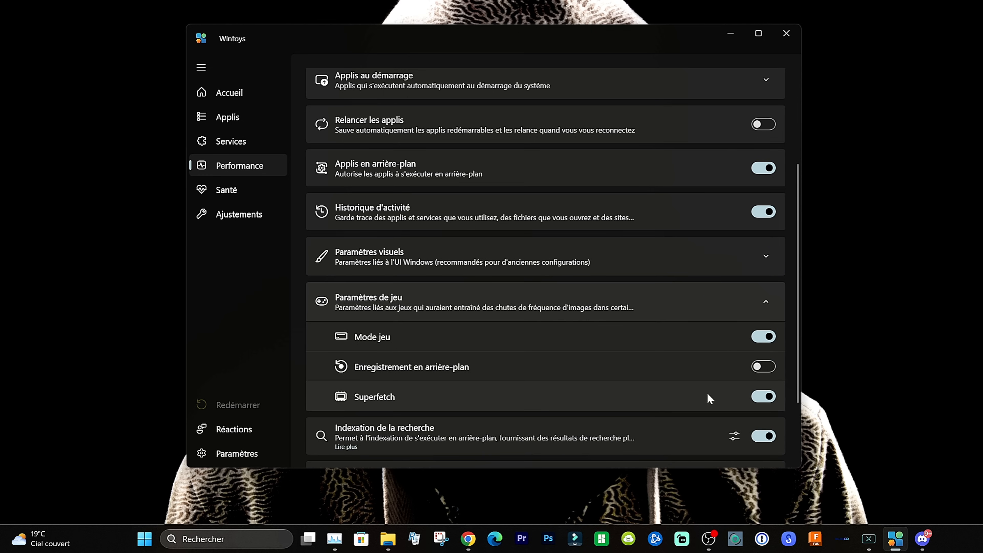
scroll(698, 391, down, 3)
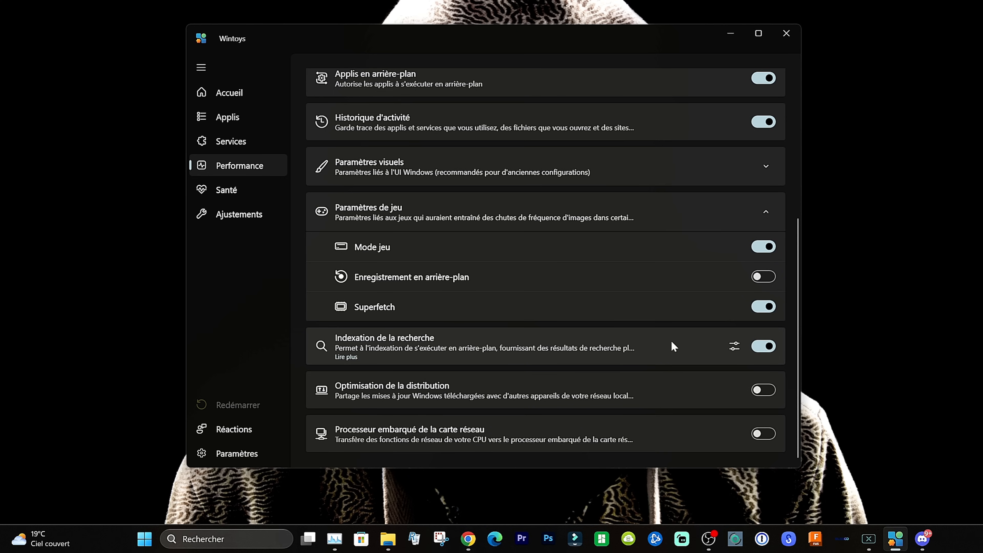
mouse_move(761, 349)
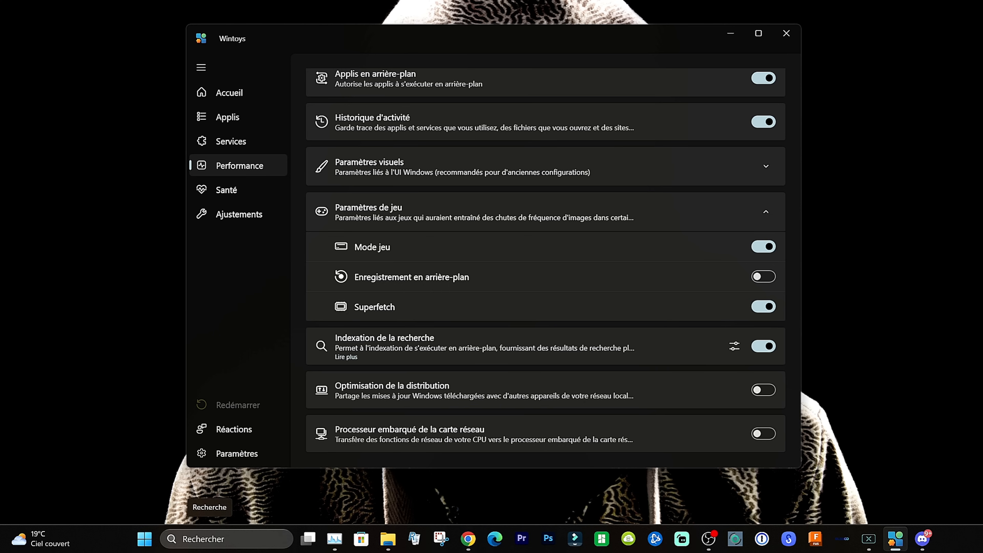
mouse_move(758, 309)
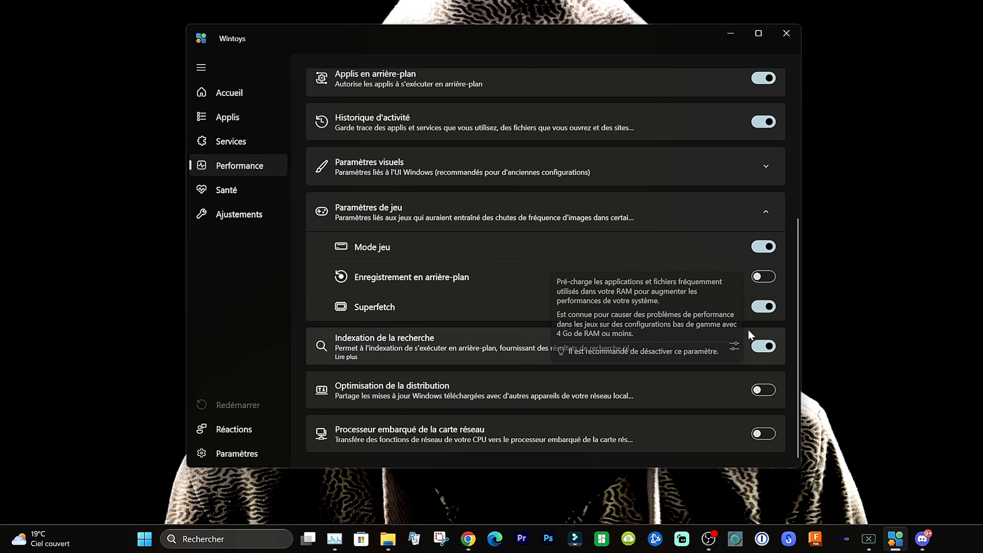
Open the drive optimization tool from the health settings, select drive E: in its list, and close it
click(236, 193)
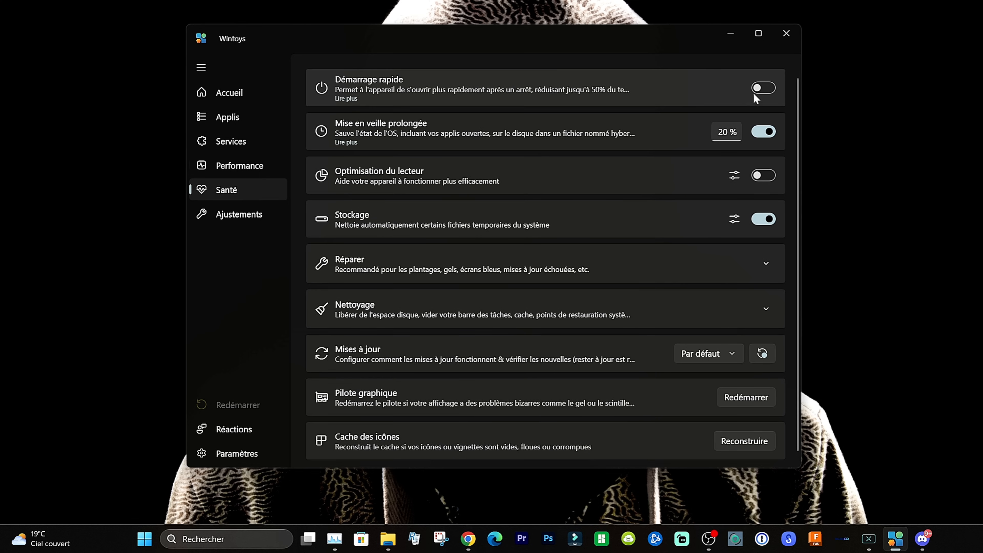
mouse_move(777, 95)
click(735, 176)
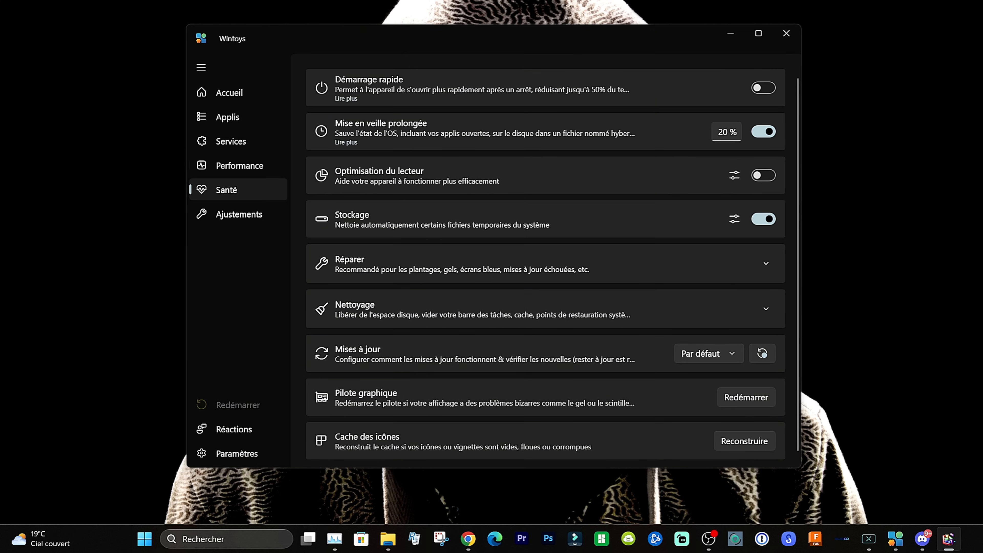
drag(560, 260, 502, 125)
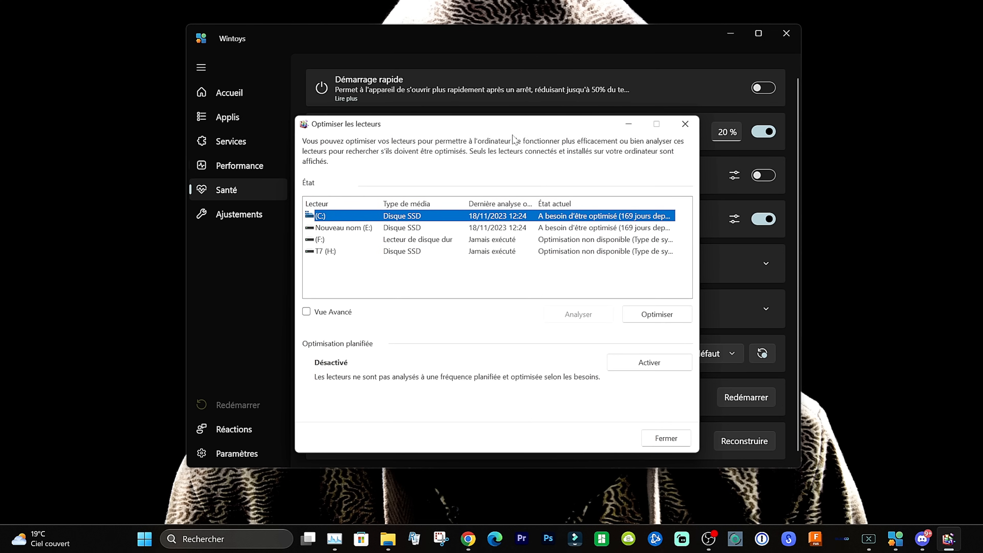
click(402, 230)
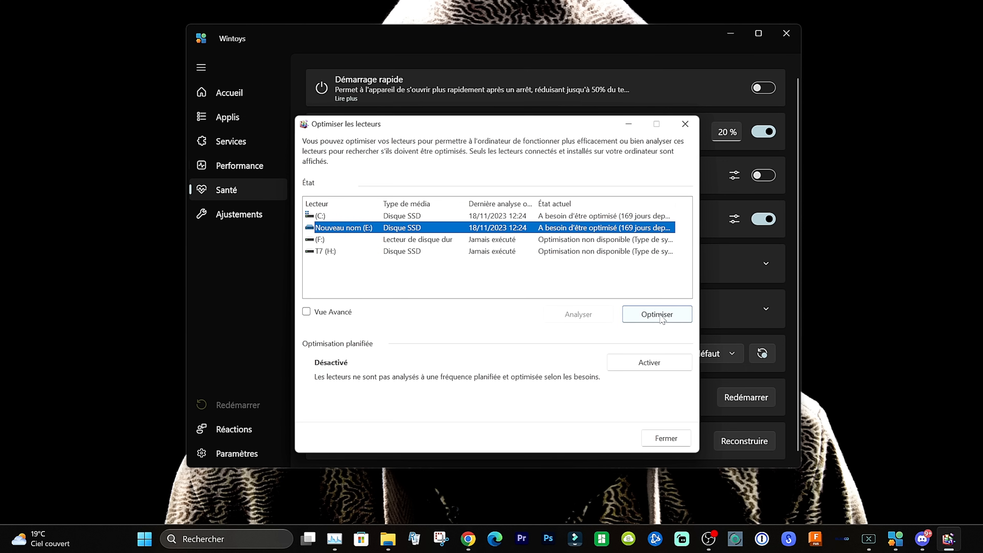
click(684, 124)
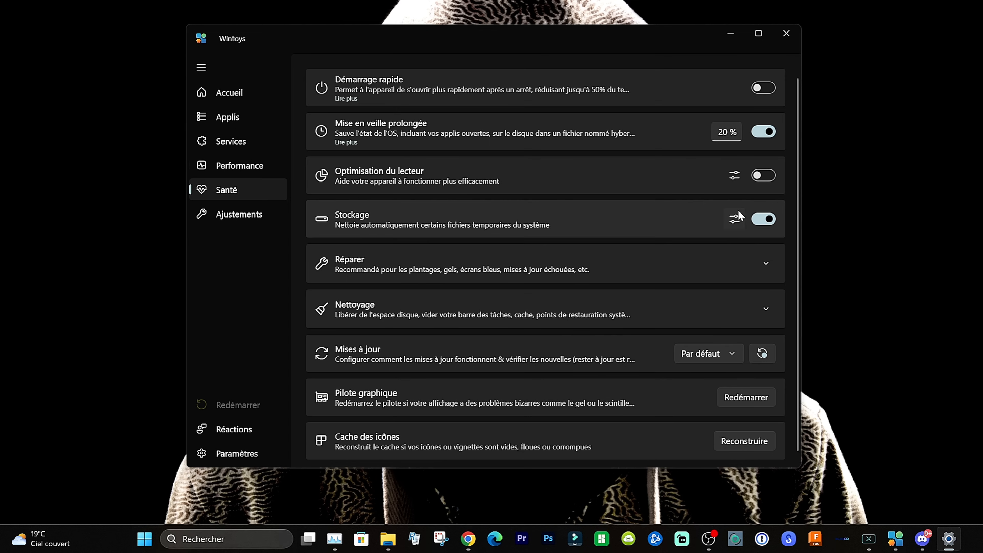
View the Windows Storage Sense options from the Stockage entry, and return to the Wintoys health settings
click(734, 220)
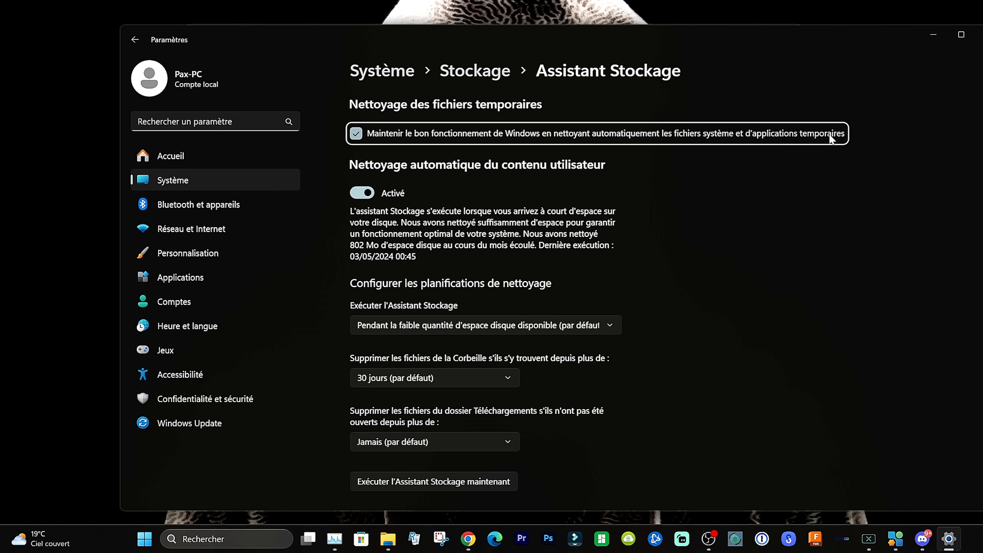
click(979, 34)
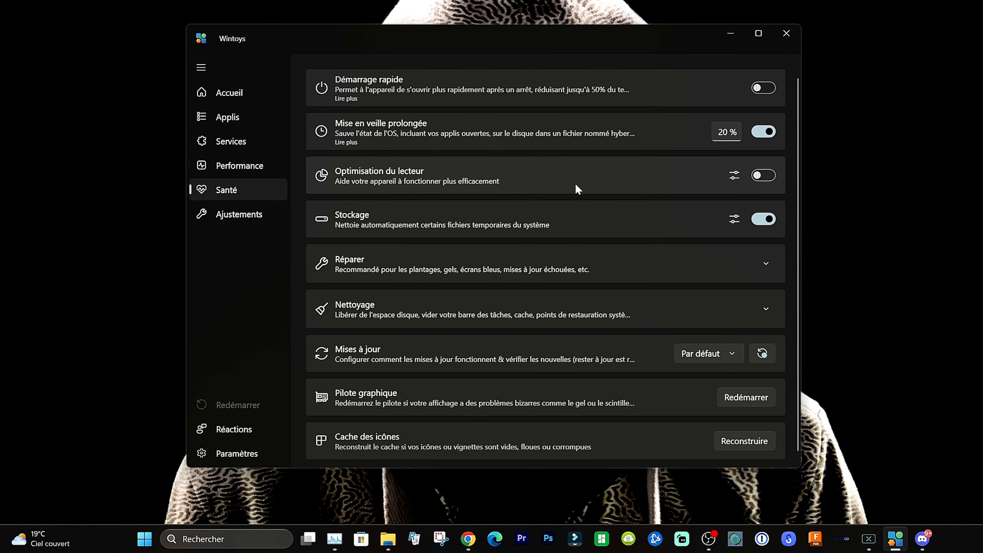
scroll(521, 181, down, 1)
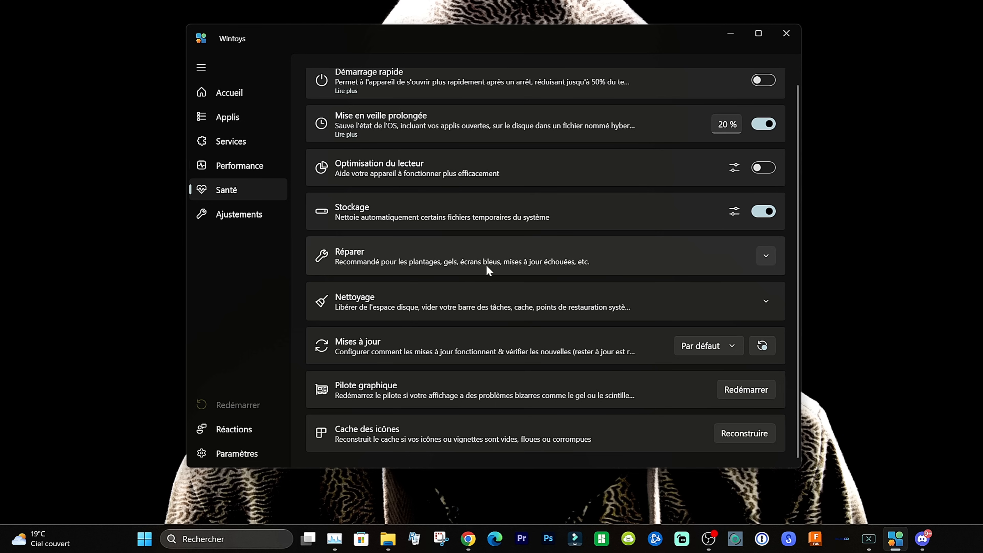
Expand the repair section, review its DISM, SFC and CHKDSK tools, and collapse it again
click(767, 255)
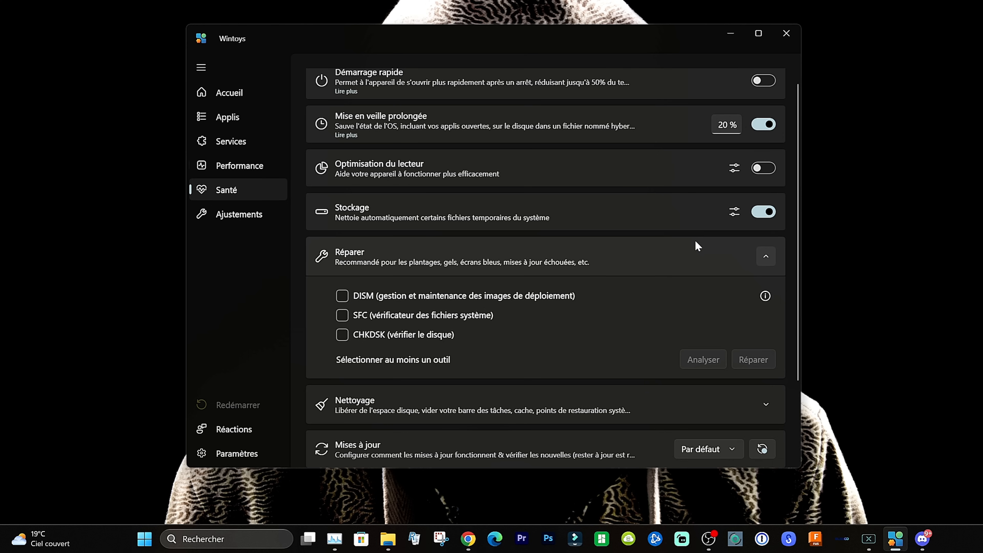
click(765, 257)
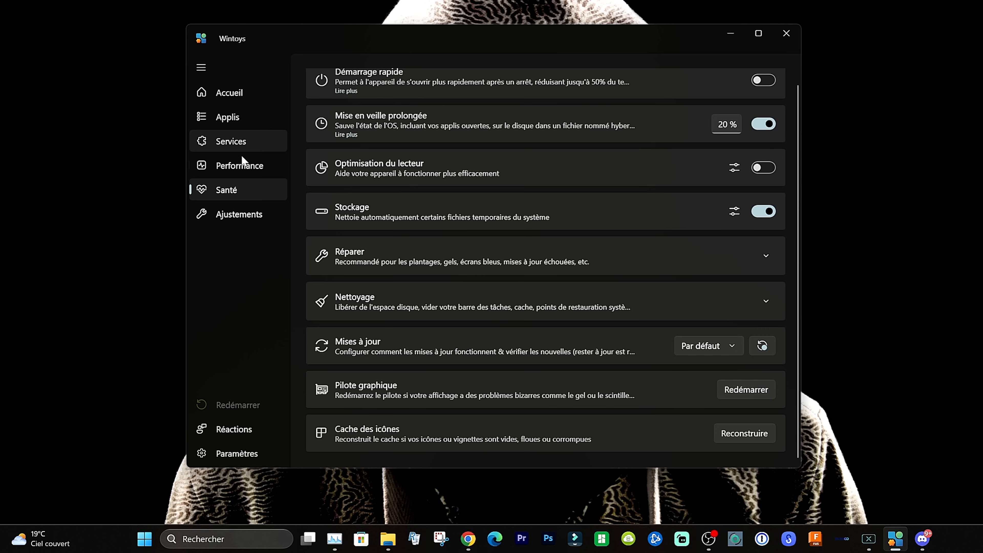
Review the Confidentialité options in the Wintoys adjustments, from location and telemetry through online voice recognition, and collapse the section
click(241, 223)
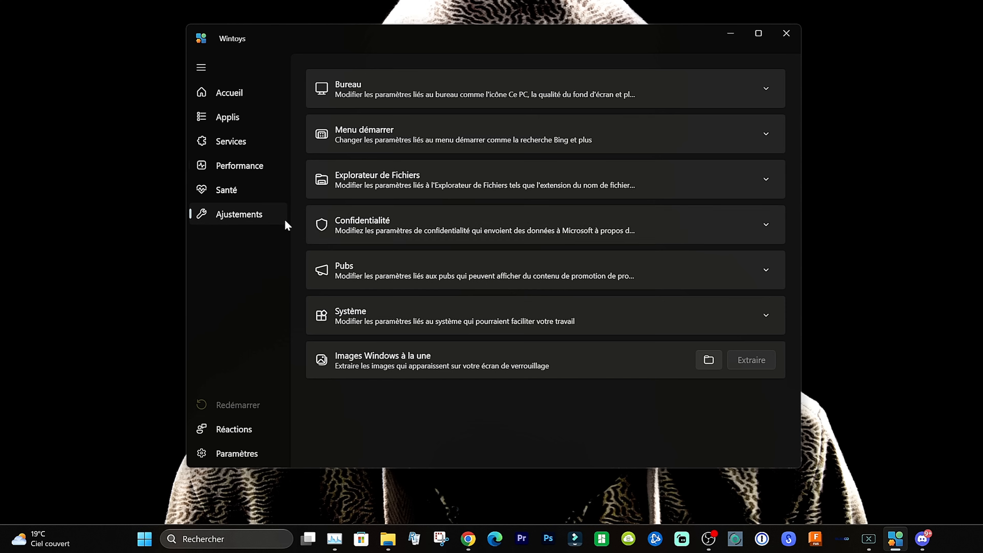
click(766, 226)
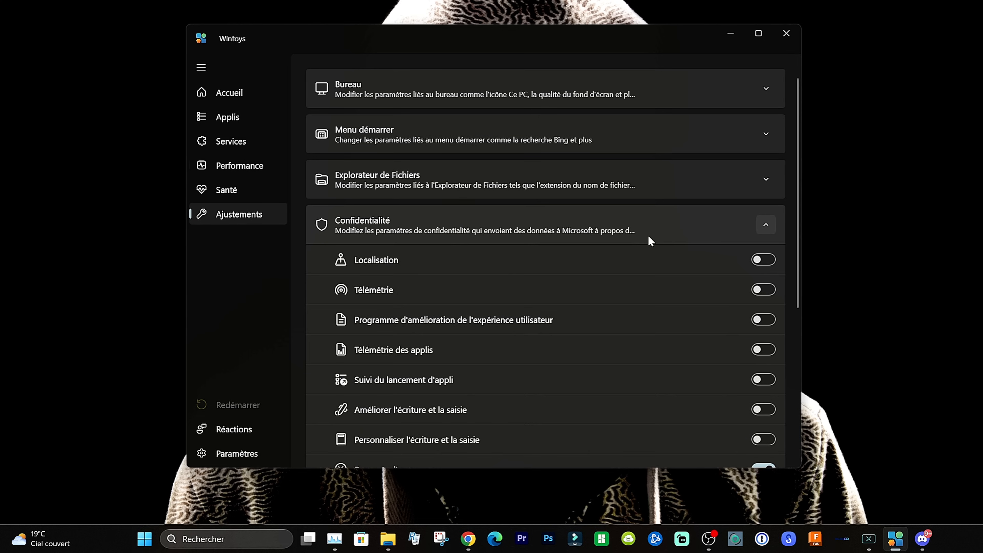
scroll(567, 259, down, 5)
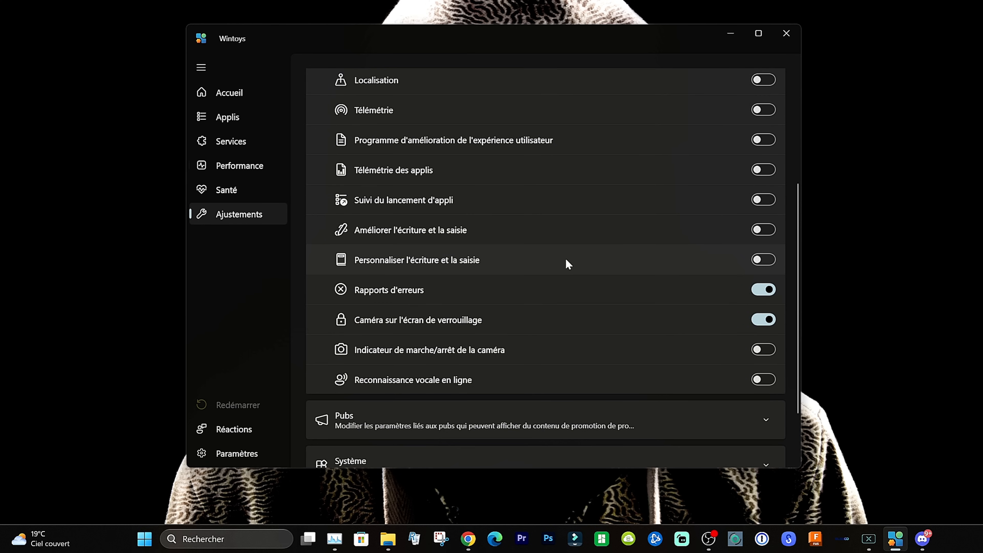
scroll(476, 303, up, 2)
scroll(474, 302, up, 4)
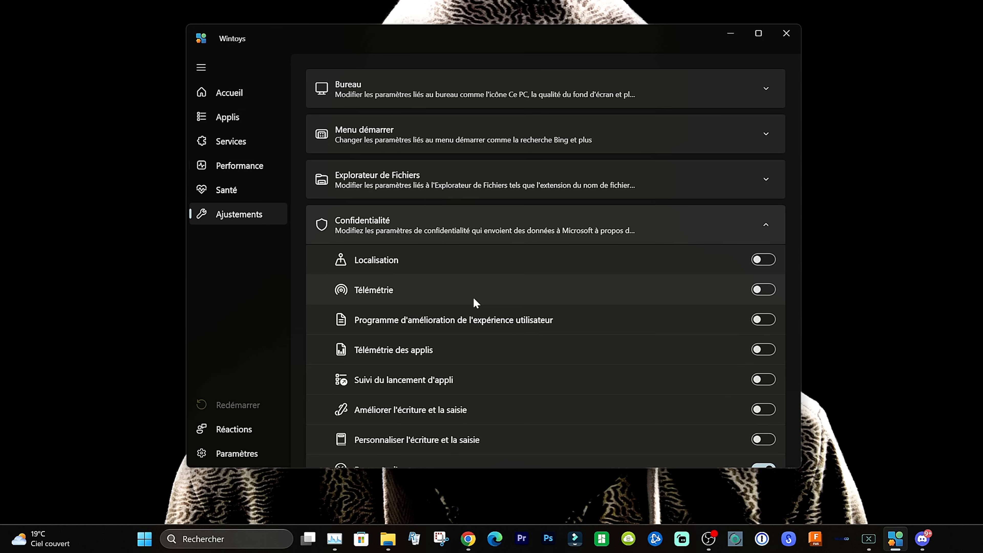
scroll(473, 299, down, 6)
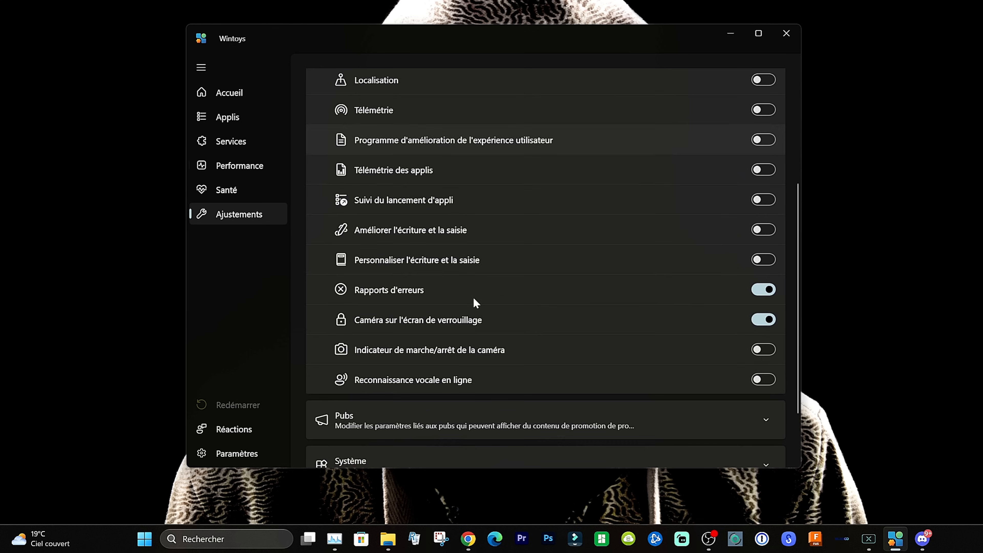
scroll(474, 299, up, 6)
click(762, 225)
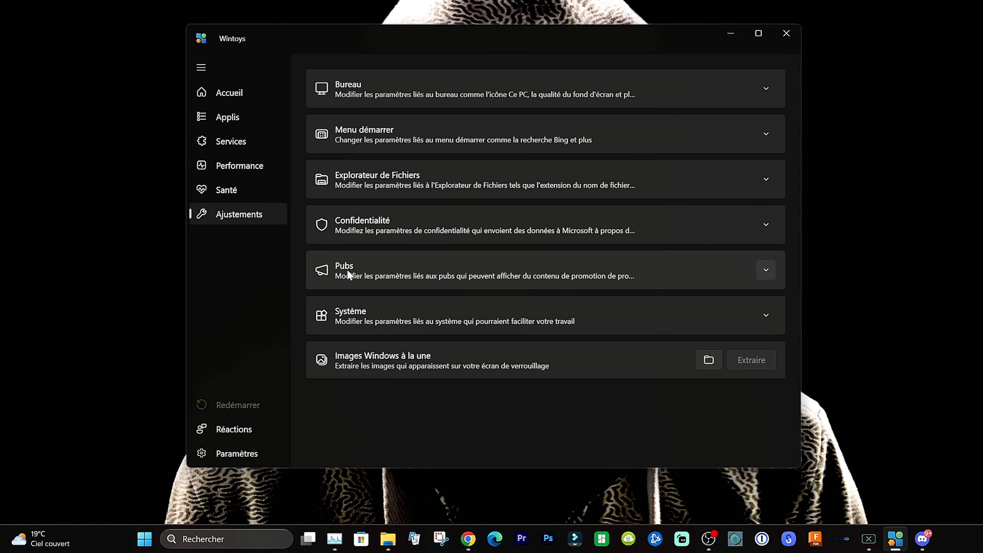
Close Wintoys, search Windows for MSI Afterburner, and launch it
click(786, 33)
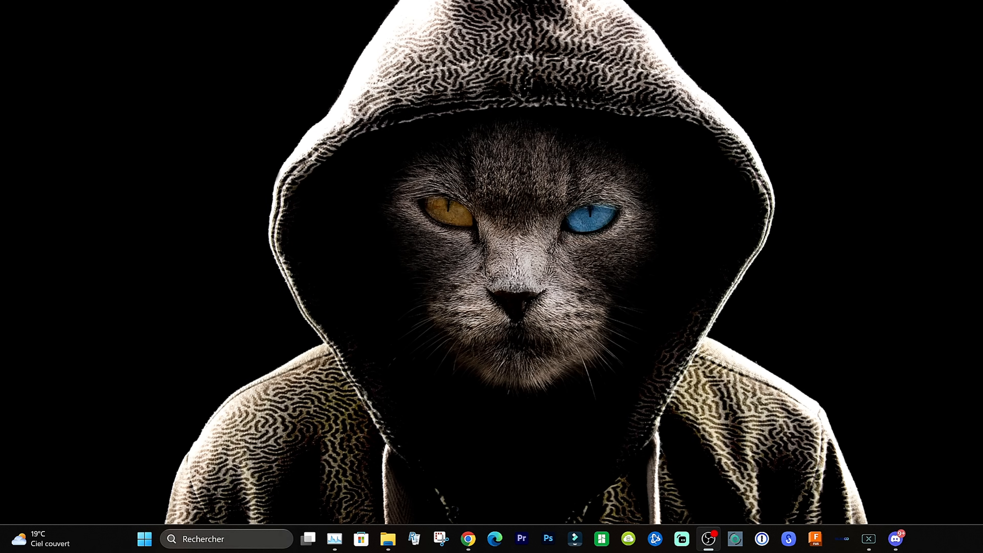
click(215, 539)
text(msi Afterburner)
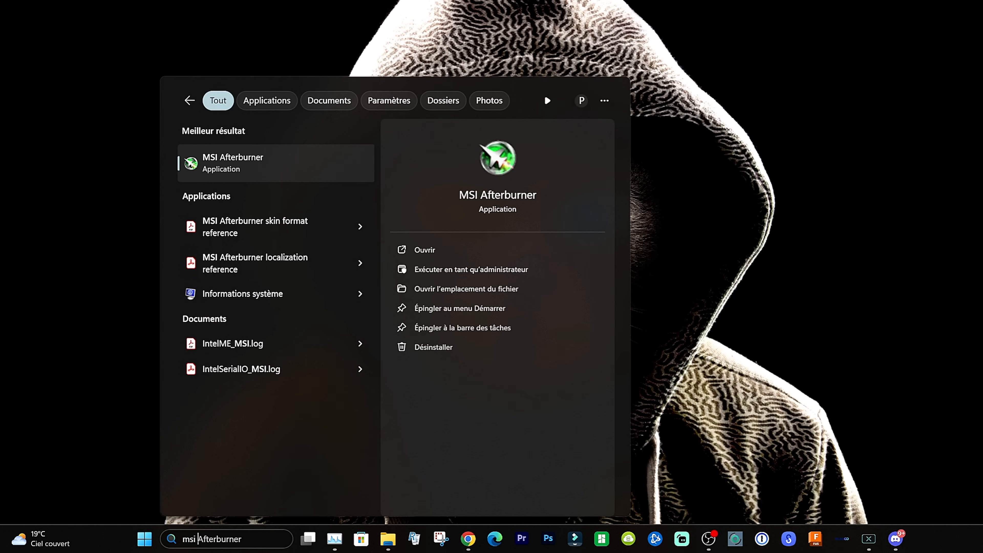
click(326, 155)
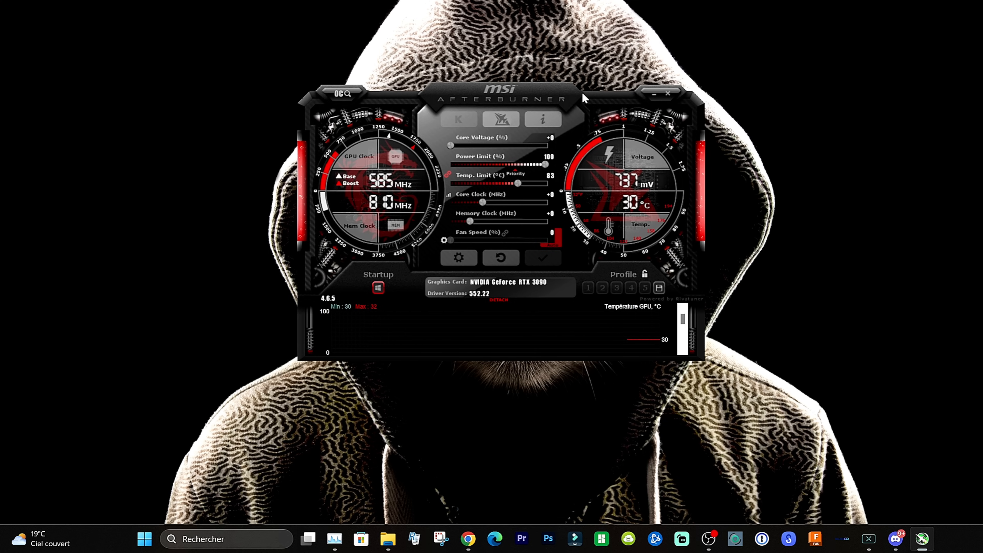
key(super+s)
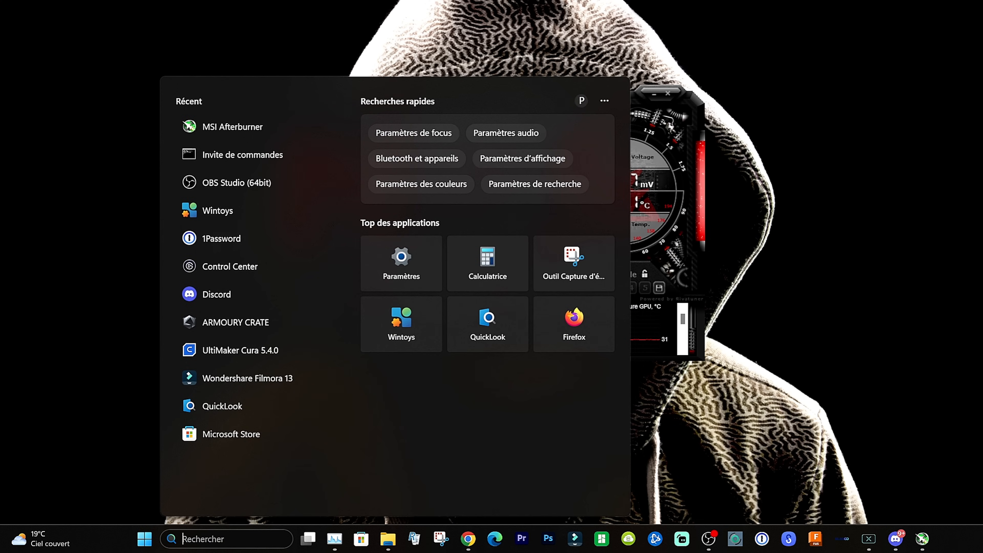
text(powerPoint)
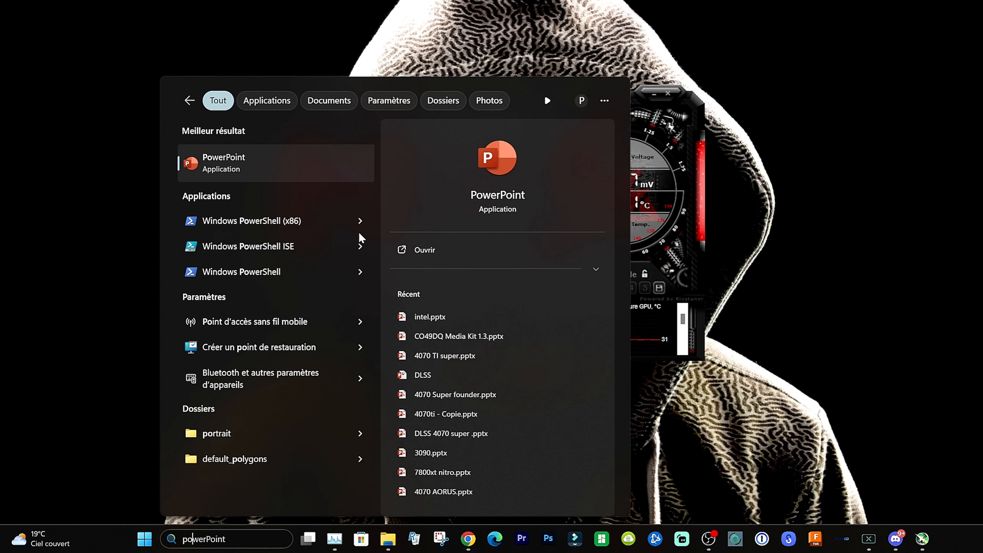
click(359, 221)
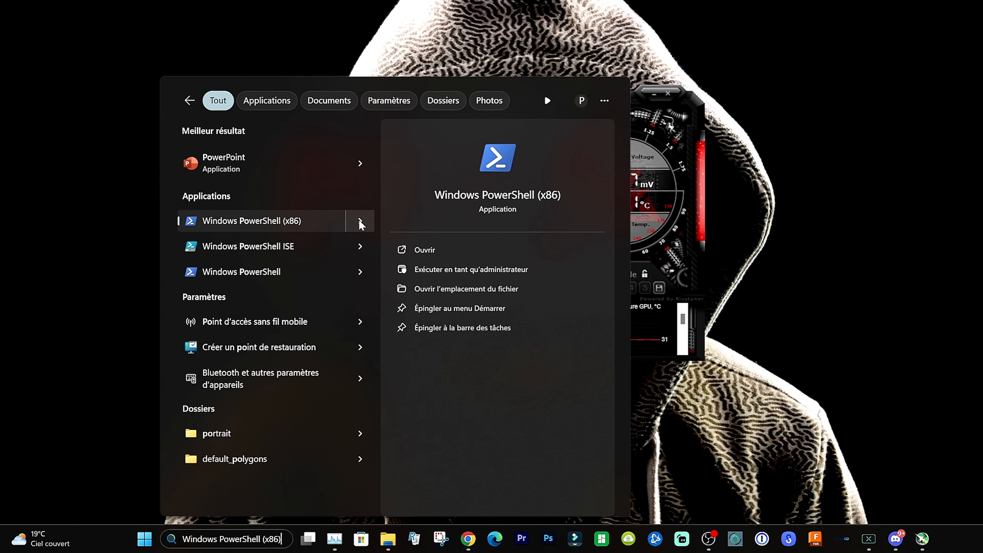
click(454, 272)
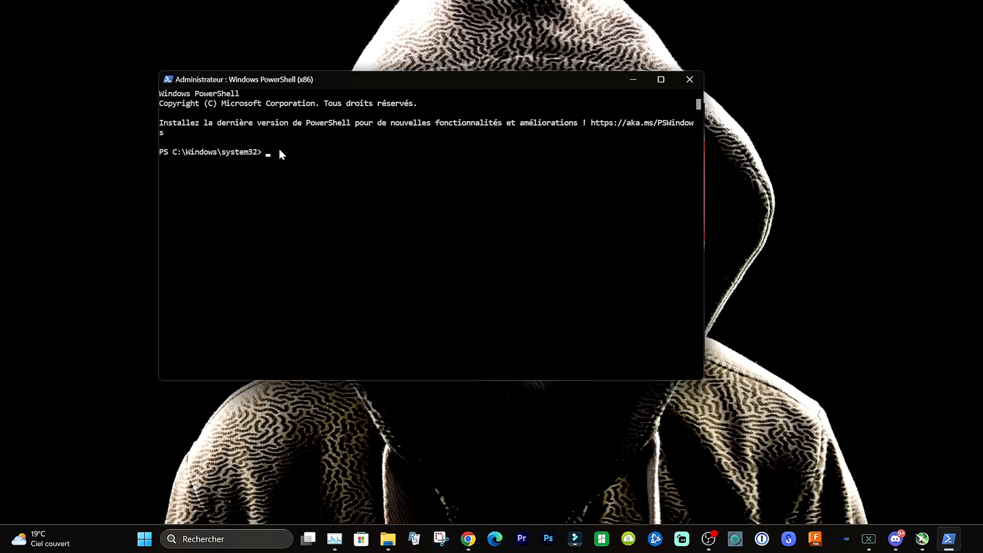
text(iwr -useb https://git.io/debloat|iex)
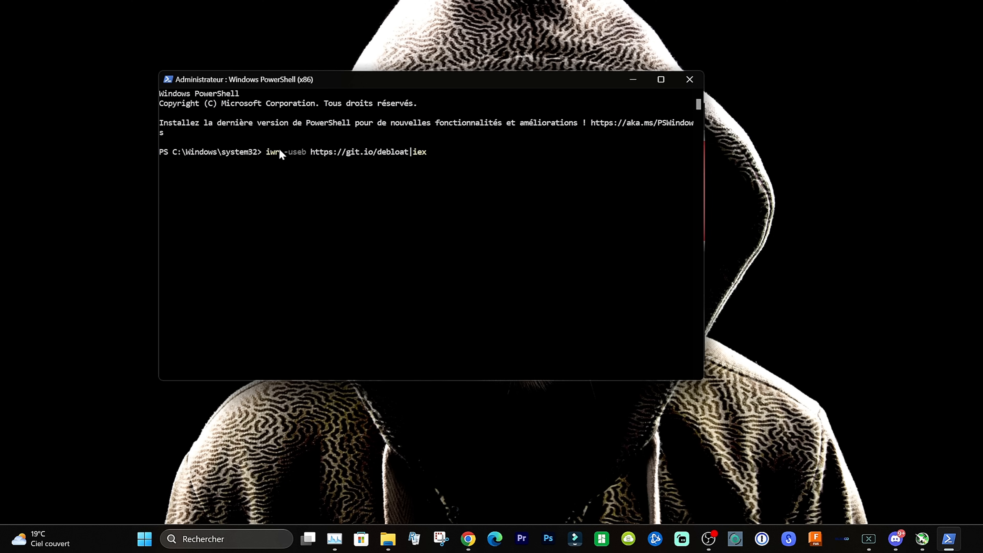
key(Return)
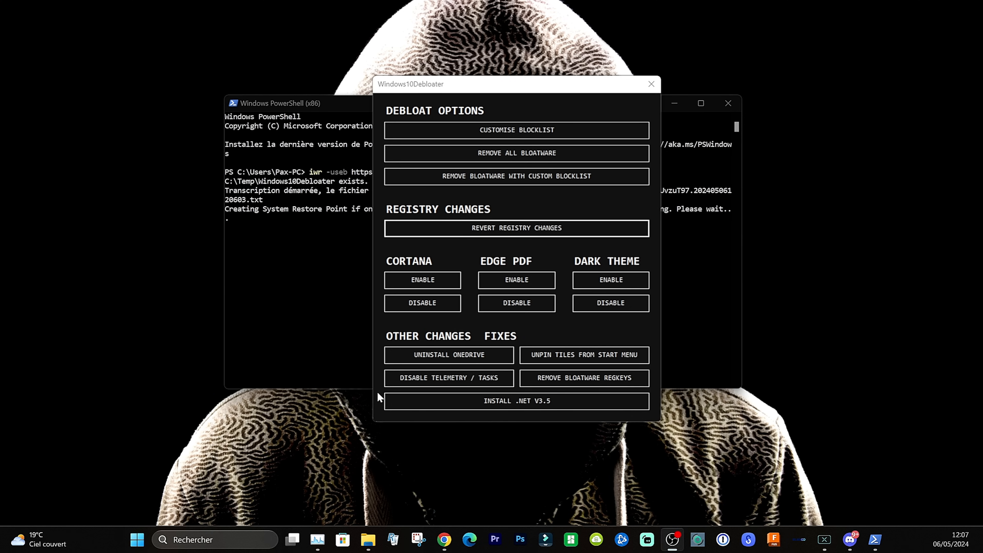
Disable telemetry and scheduled tasks with Windows10Debloater, and check the pinned apps in the Start menu
click(424, 374)
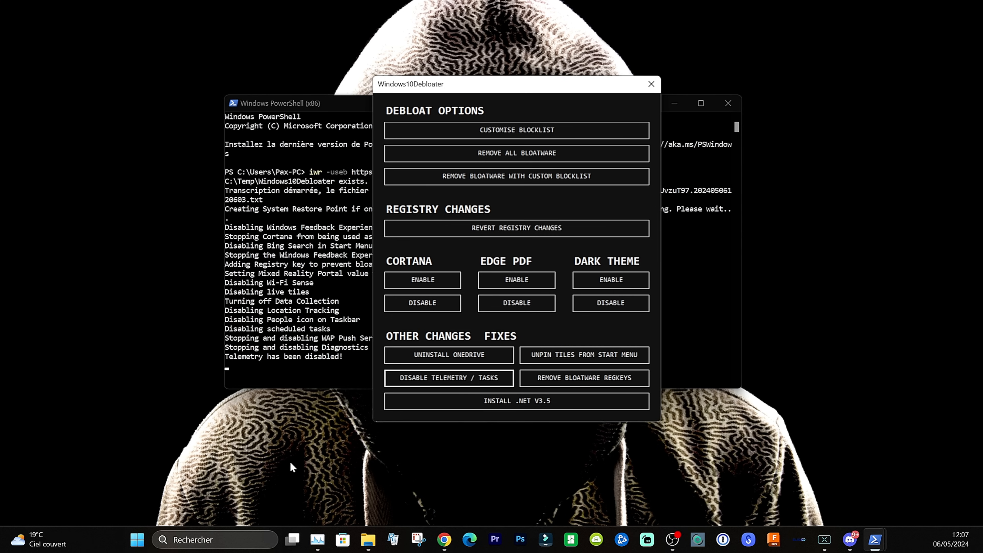
click(136, 542)
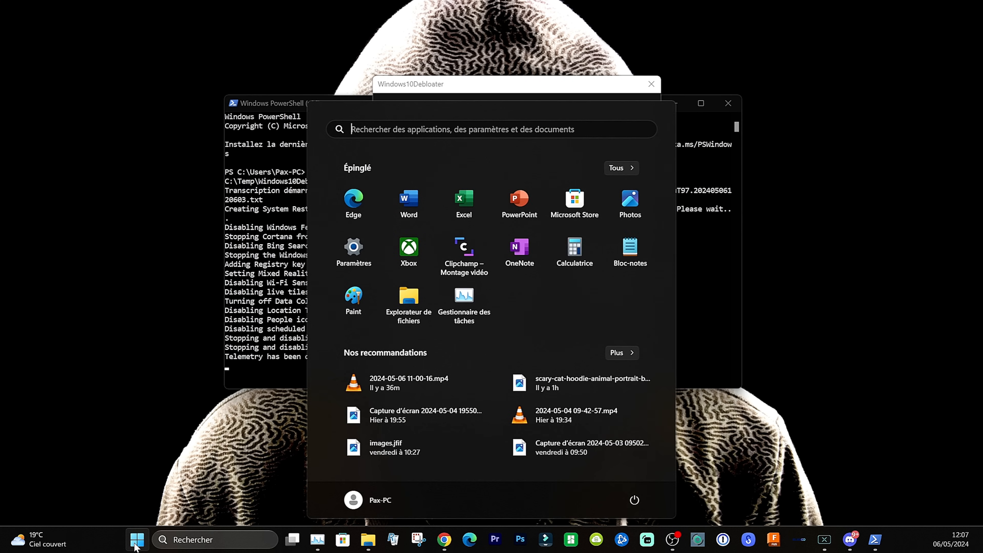
click(136, 543)
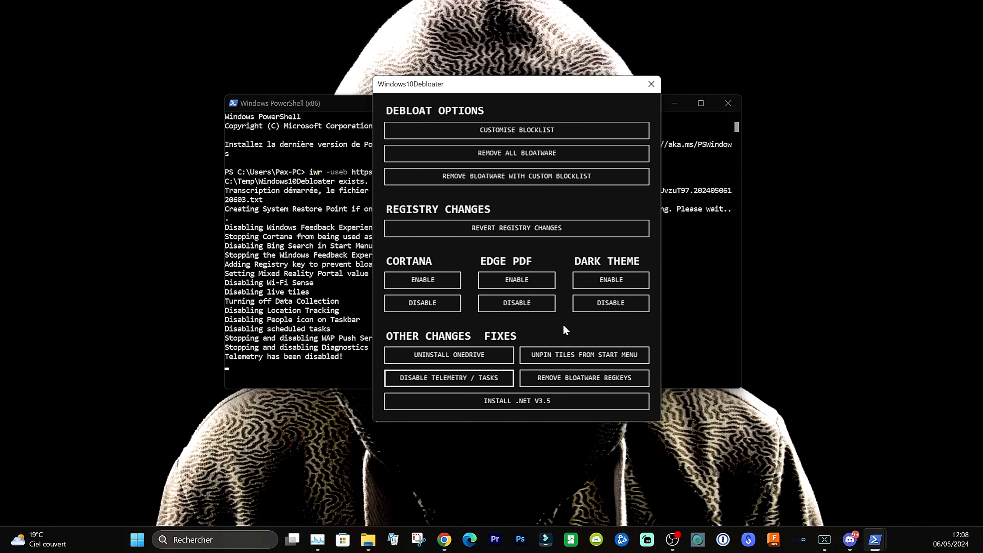
Unpin the tiles from the Start menu and remove the bloatware registry keys with Windows10Debloater
click(549, 351)
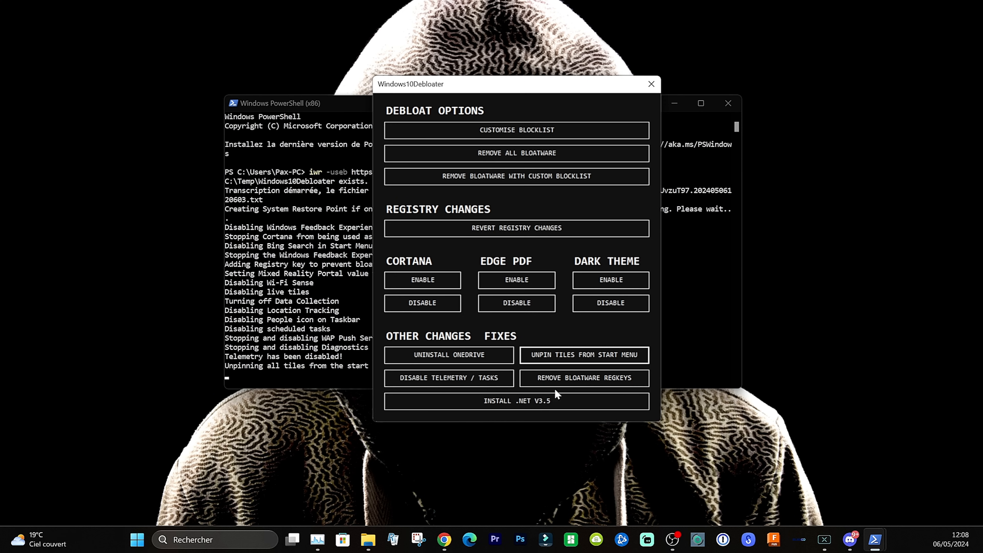
click(560, 379)
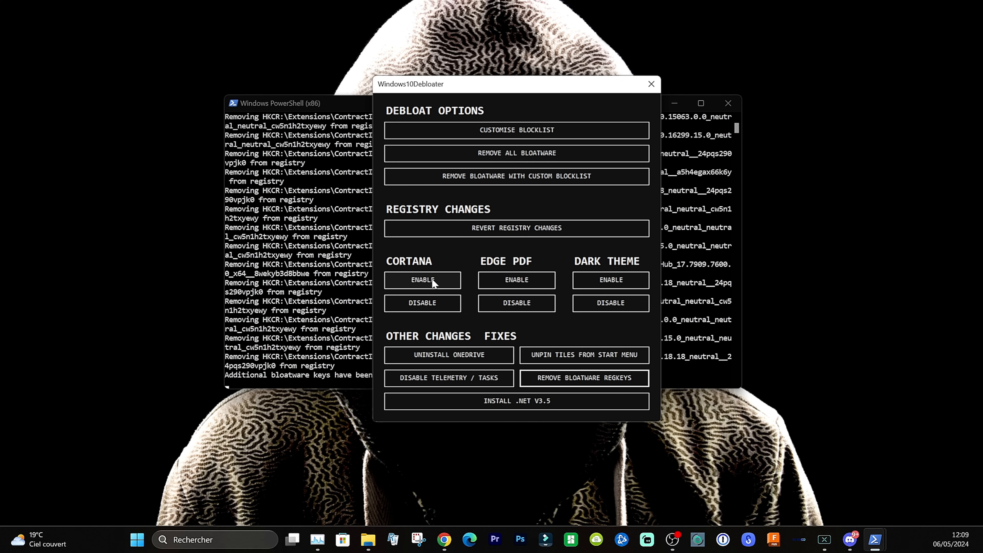
Disable Cortana and uninstall OneDrive with Windows10Debloater, and minimize the File Explorer window
click(437, 308)
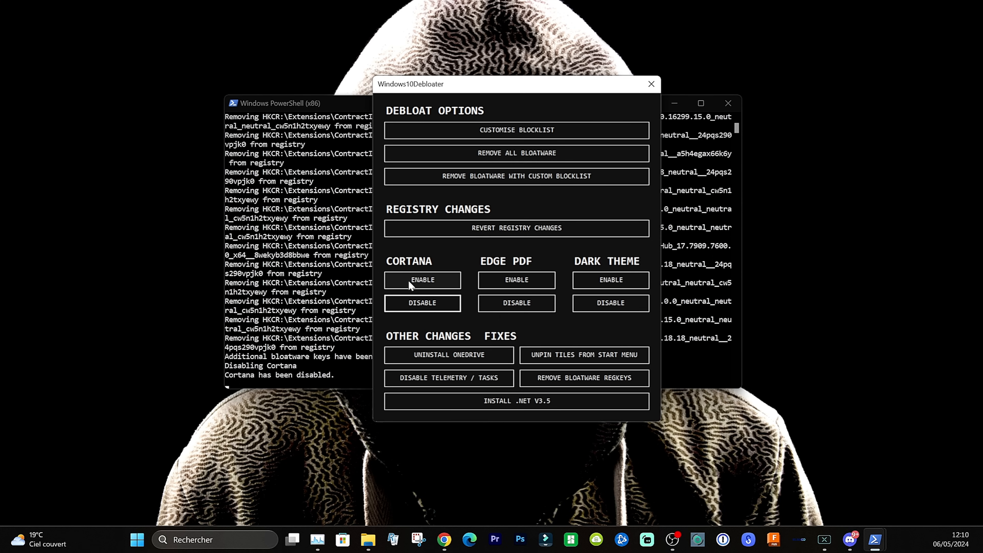
click(474, 355)
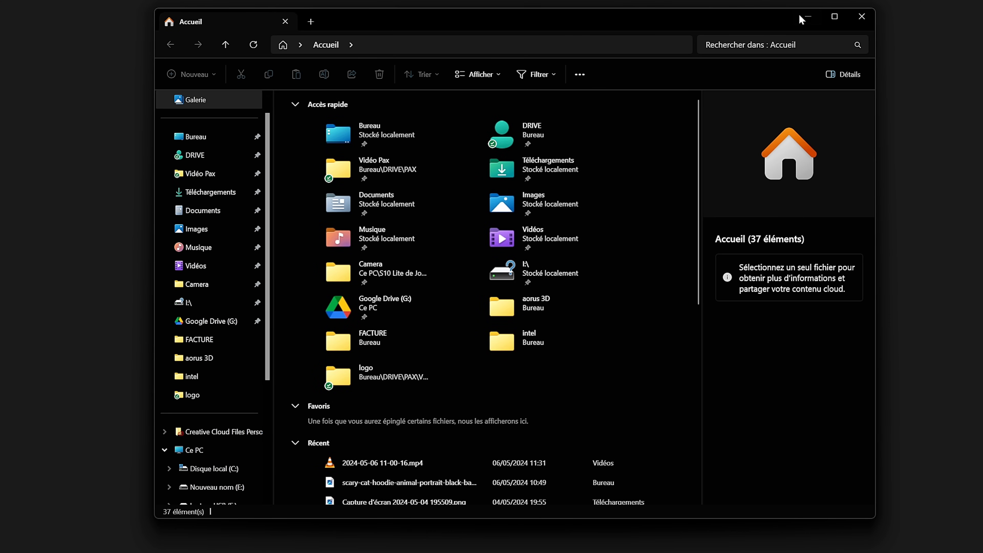
click(808, 18)
Search Windows for "regle" and open the settings for Windows appearance and performance
click(215, 539)
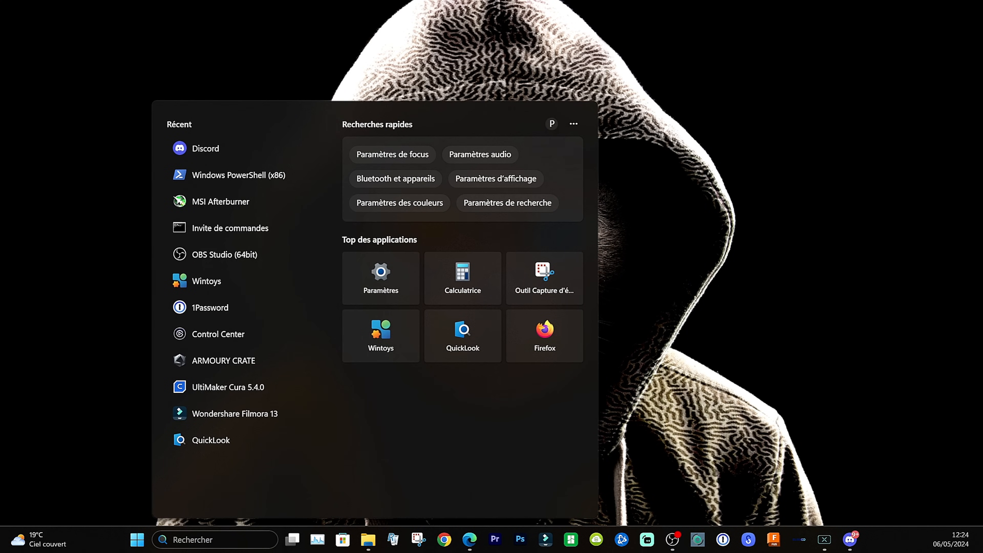
text(regle)
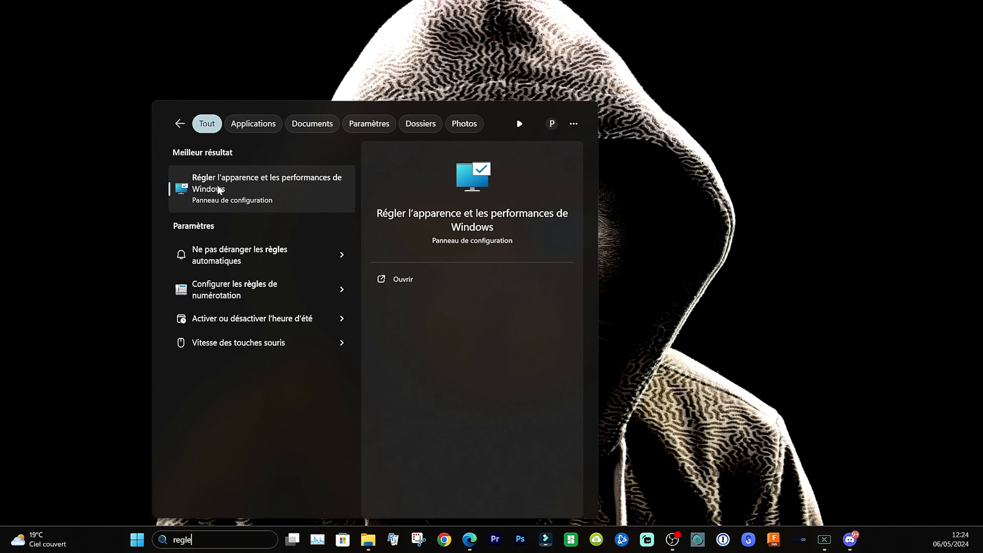
click(224, 192)
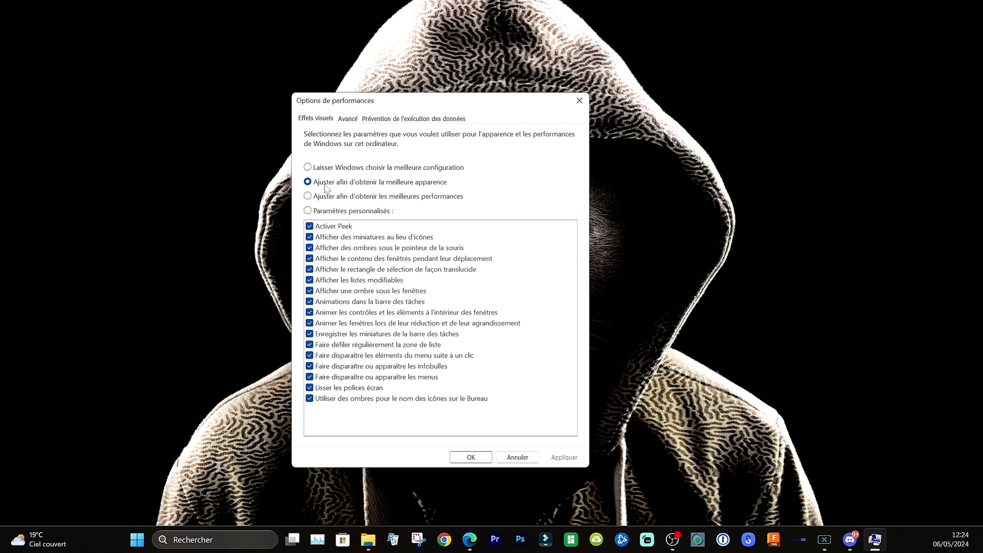
Turn off automatic paging file management in the virtual memory settings and choose a custom size for drive E:
click(347, 119)
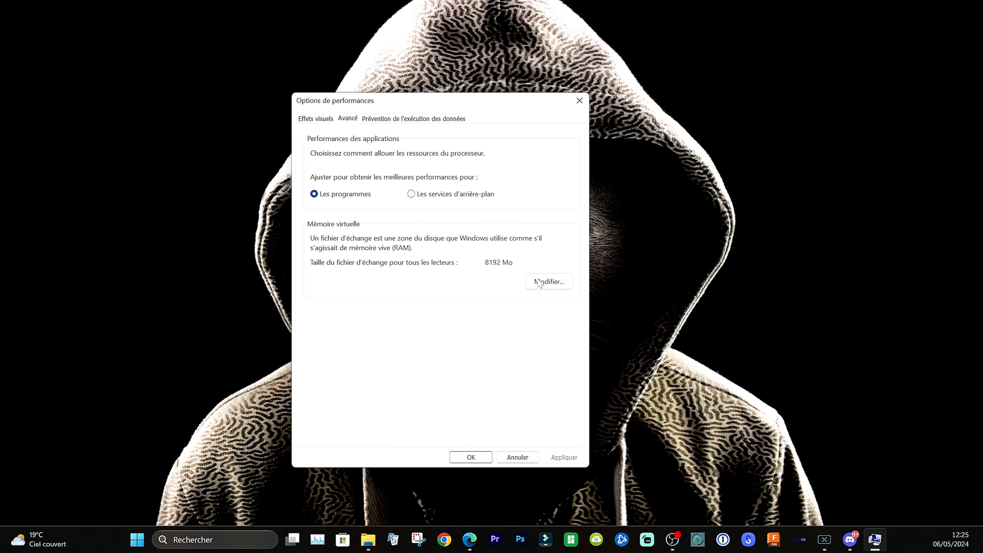
click(553, 284)
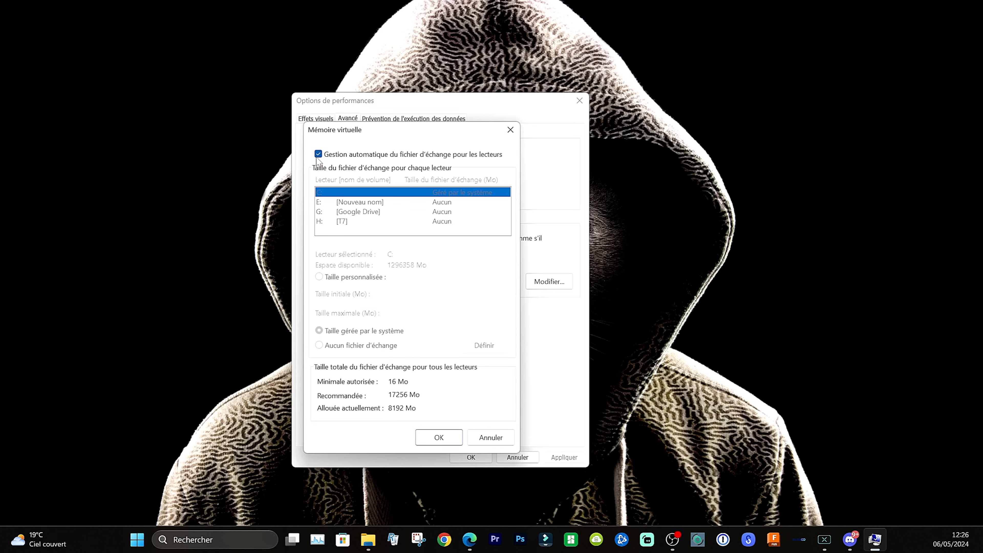
click(318, 154)
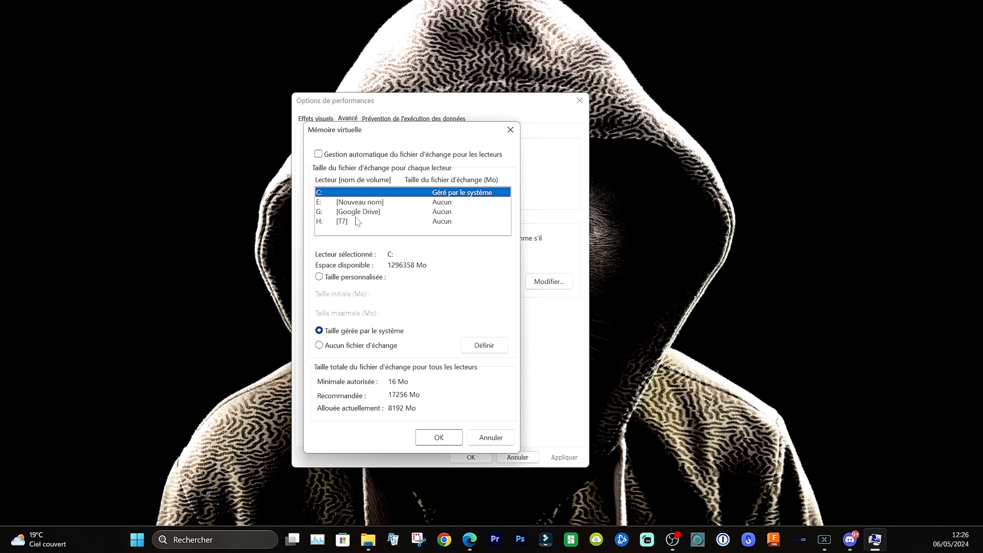
click(379, 204)
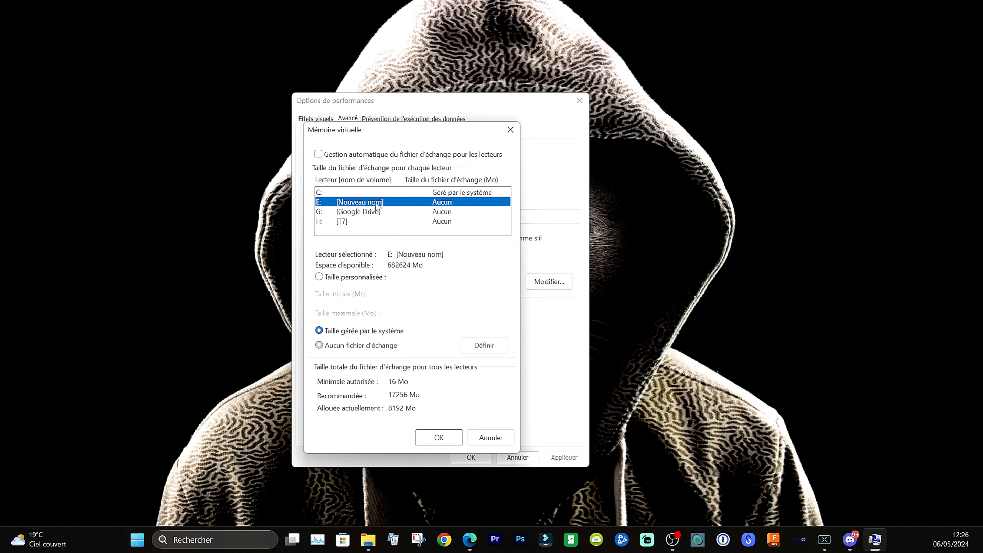
click(319, 277)
click(415, 294)
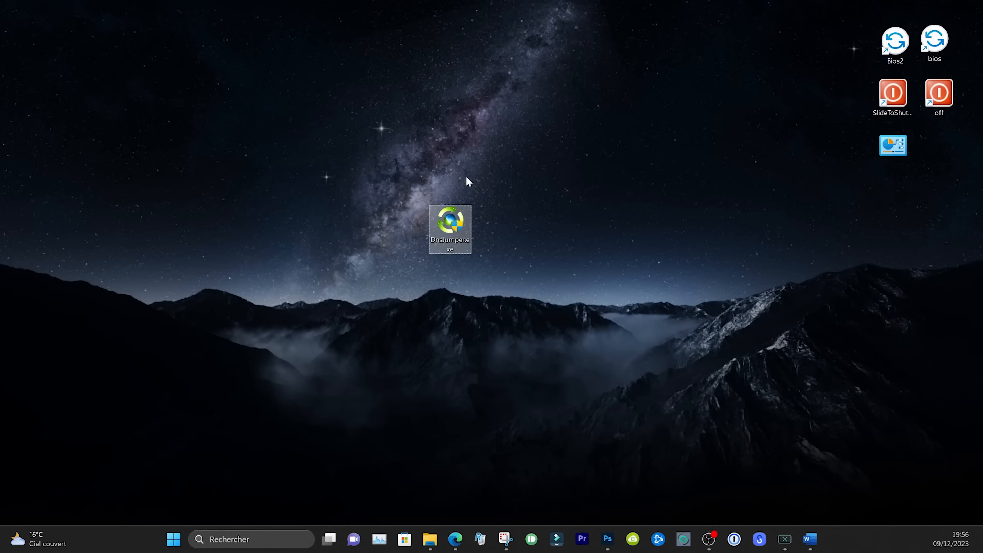
Launch DNS Jumper and test the listed servers with Fastest DNS to find the quickest one
double_click(445, 222)
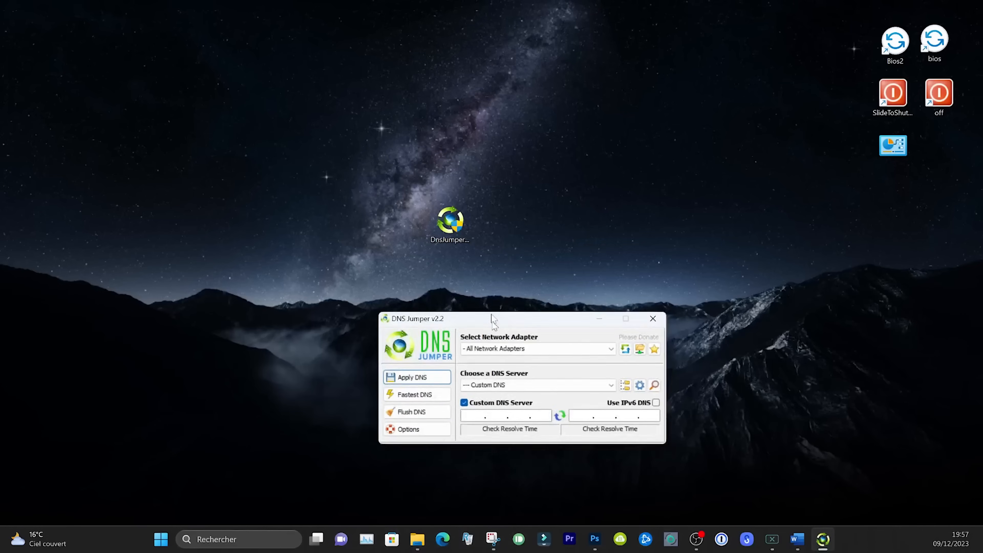
drag(491, 319, 452, 159)
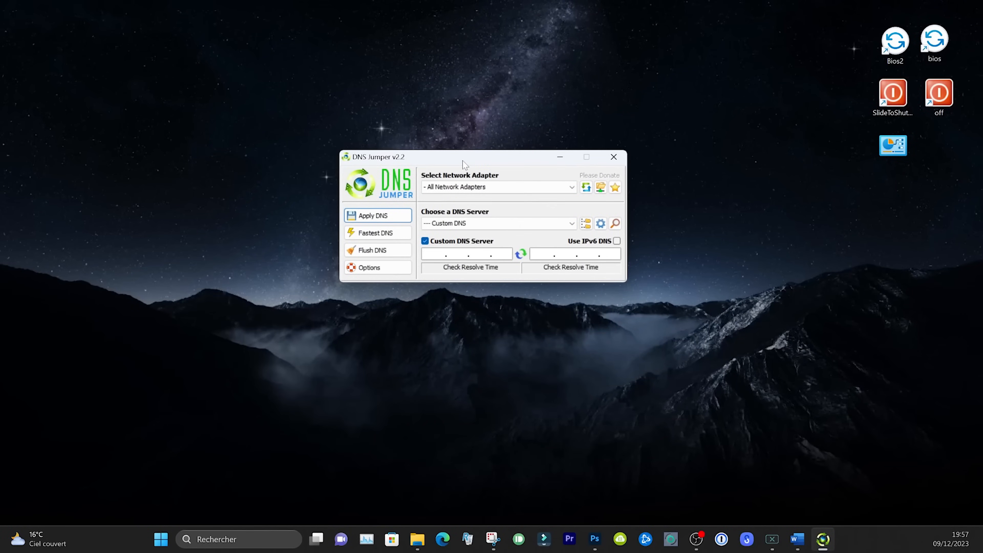
click(360, 234)
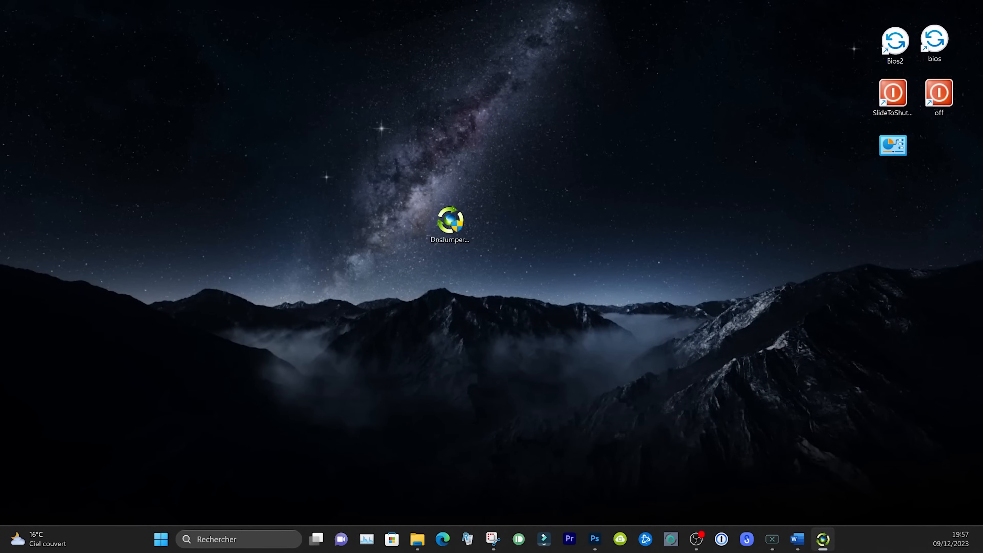
drag(474, 443, 459, 180)
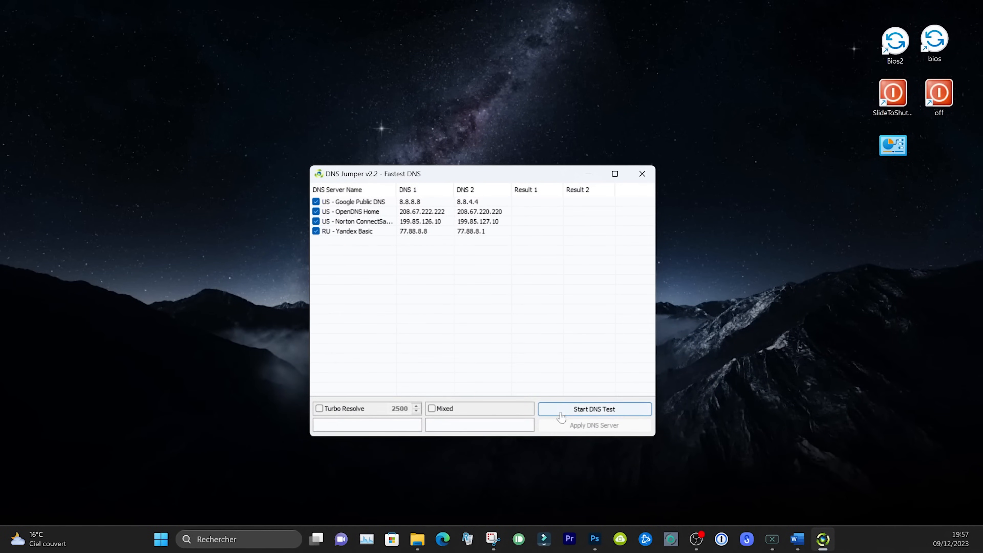
click(575, 416)
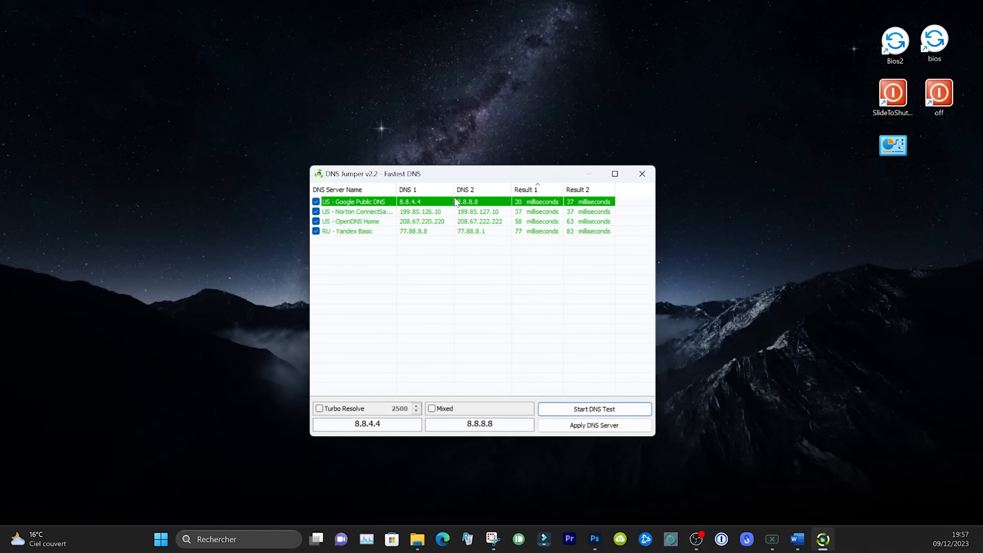
drag(476, 173, 476, 128)
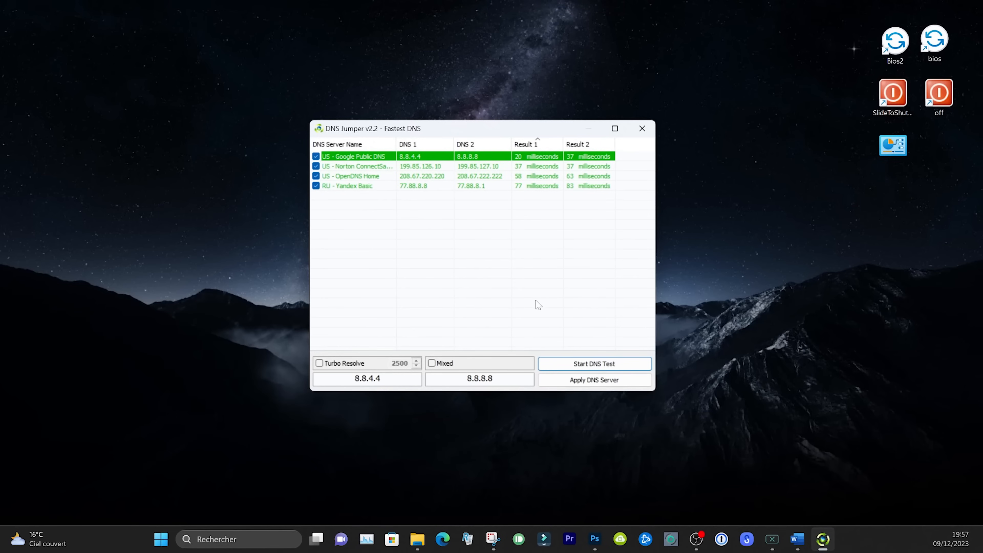
Switch to the Edge browser, search Google for "speedtest" and run a connection speed test on Speedtest by Ookla
click(449, 543)
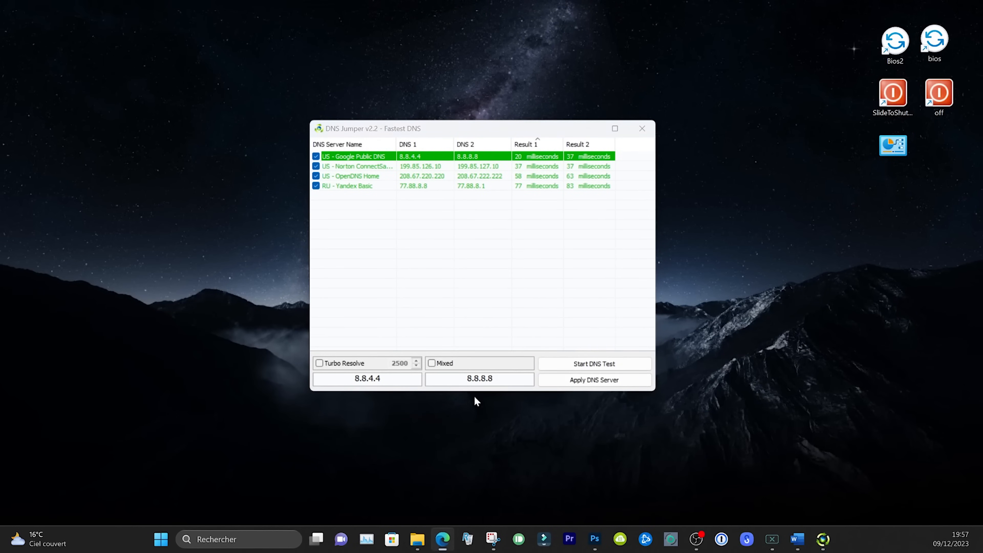
drag(592, 550, 439, 116)
drag(853, 105, 417, 226)
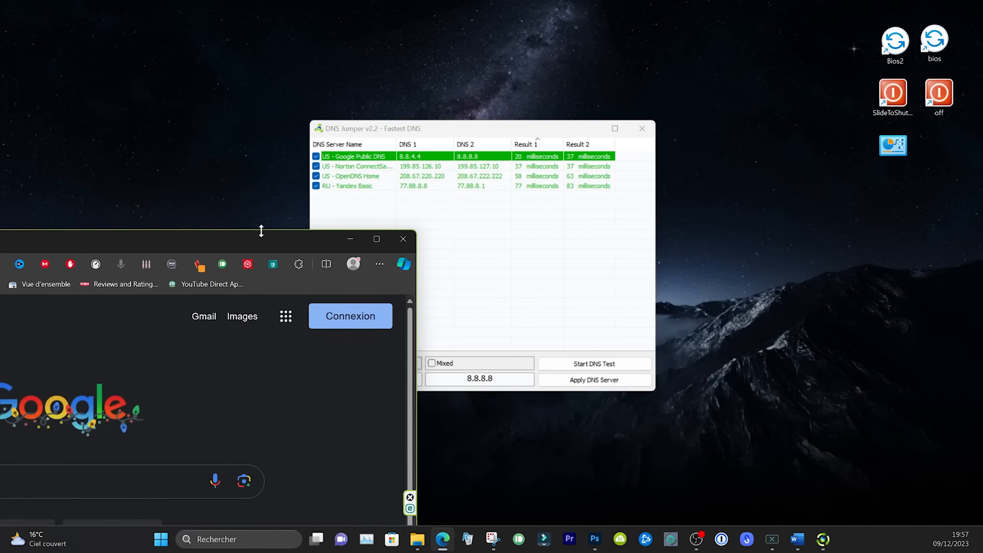
drag(261, 228, 671, 58)
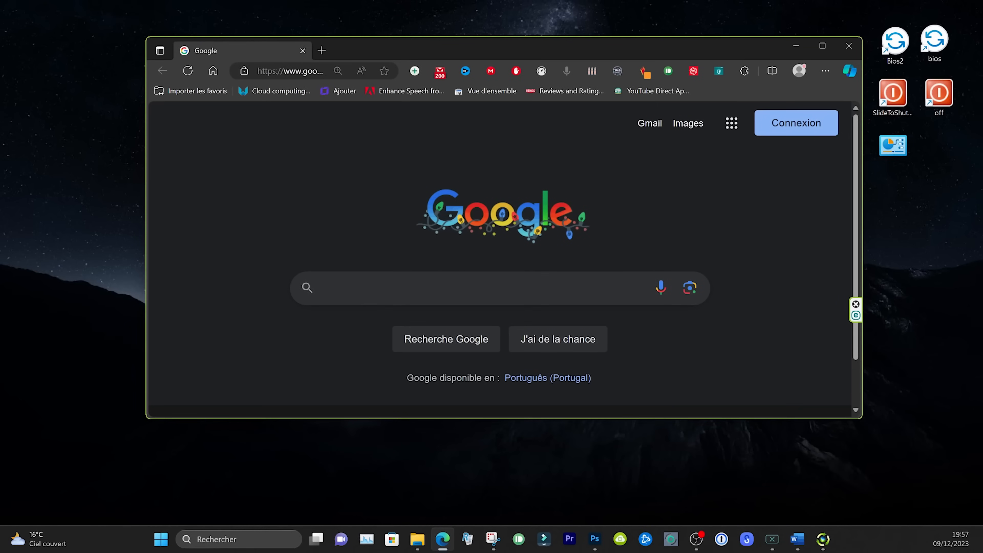
text(spe)
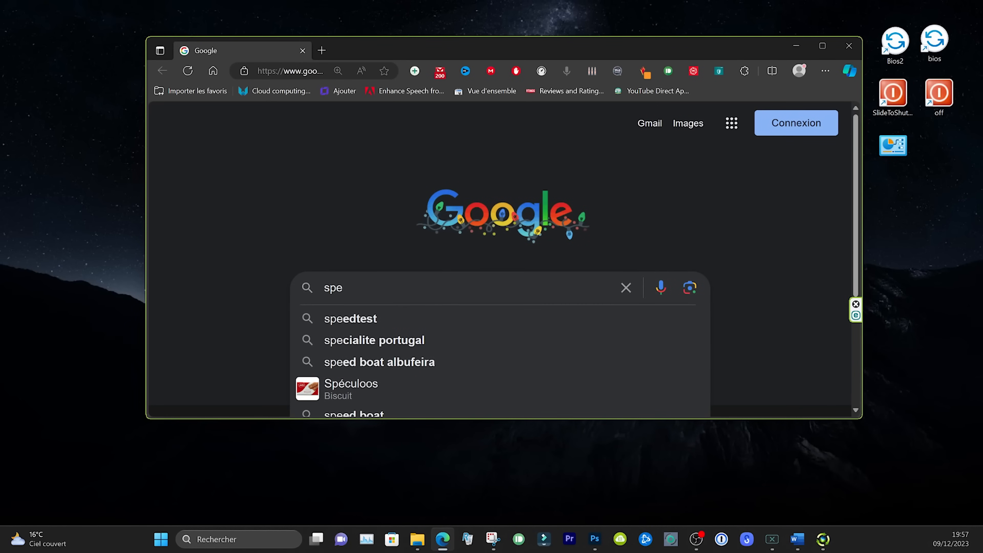
click(425, 315)
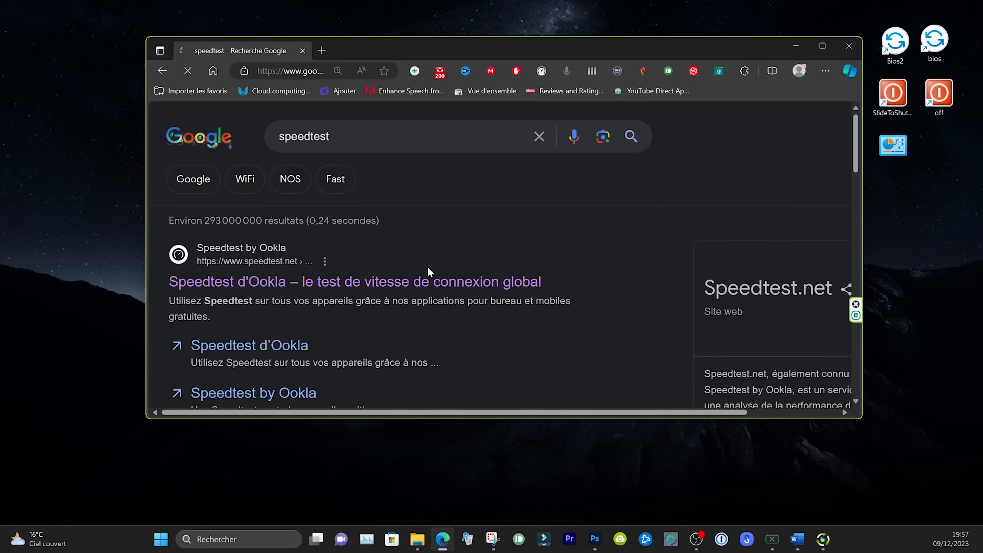
click(256, 282)
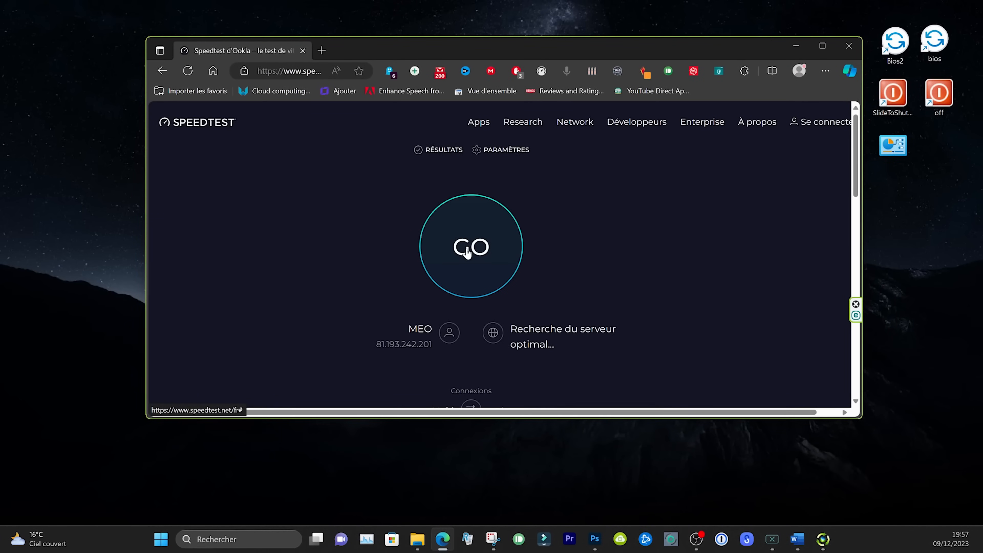
click(467, 252)
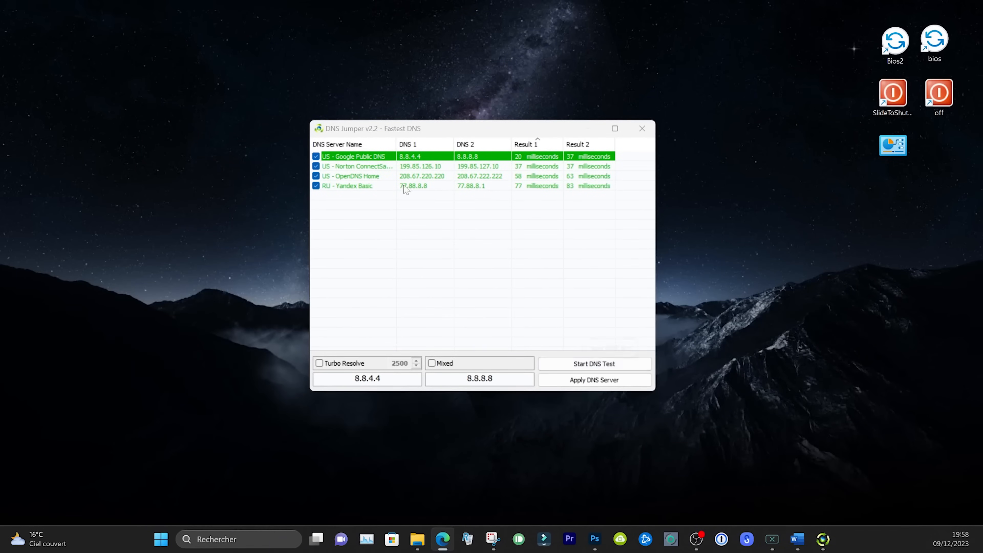
Apply the Google Public DNS servers 8.8.4.4 and 8.8.8.8 from the Fastest DNS test in DNS Jumper
click(623, 382)
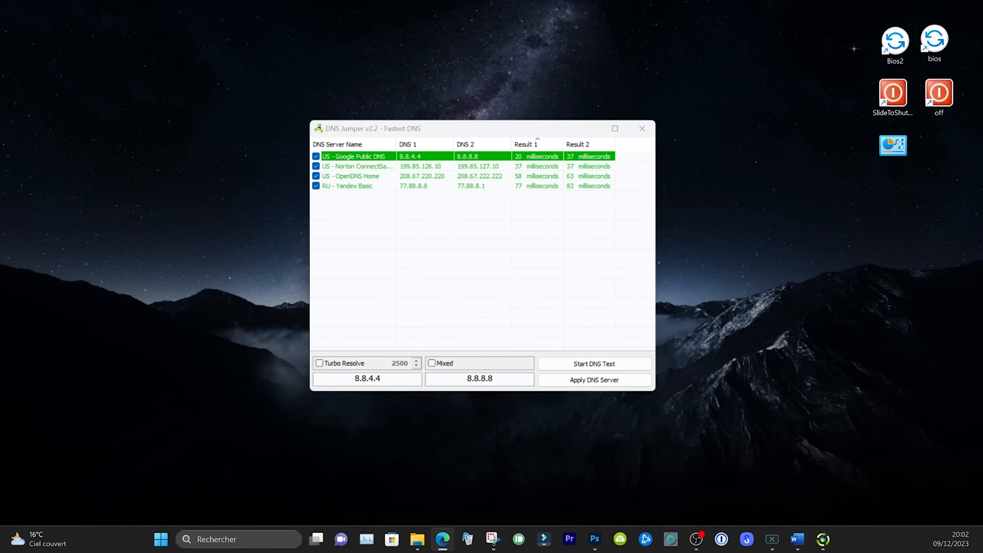
Search Windows for "paramètres" and open the advanced network settings under Réseau et Internet
click(239, 540)
text(p)
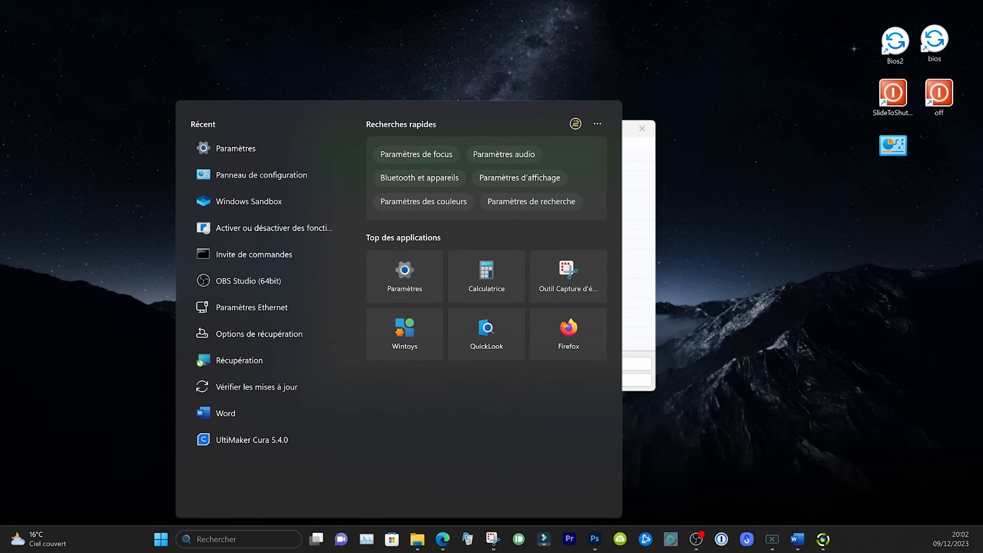
text(aramètres)
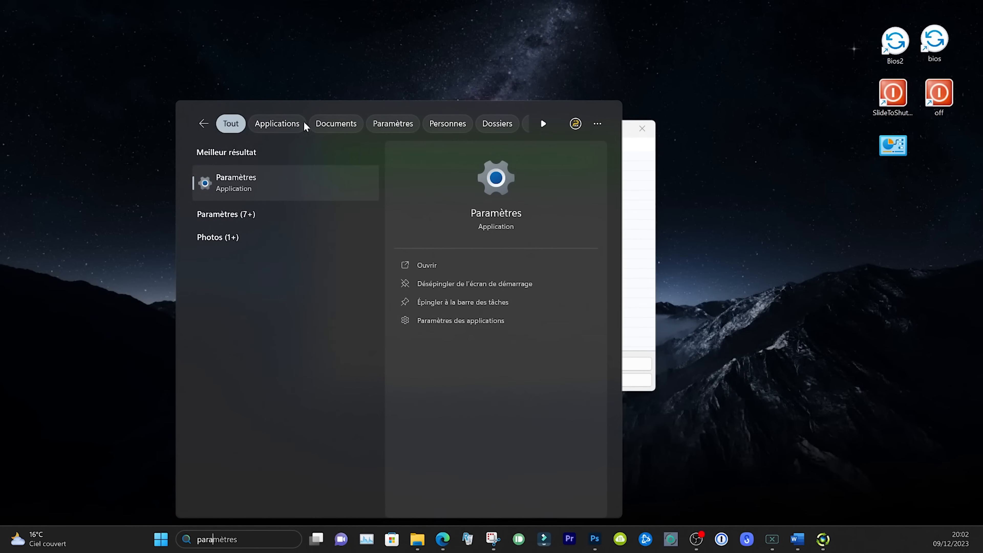
click(251, 197)
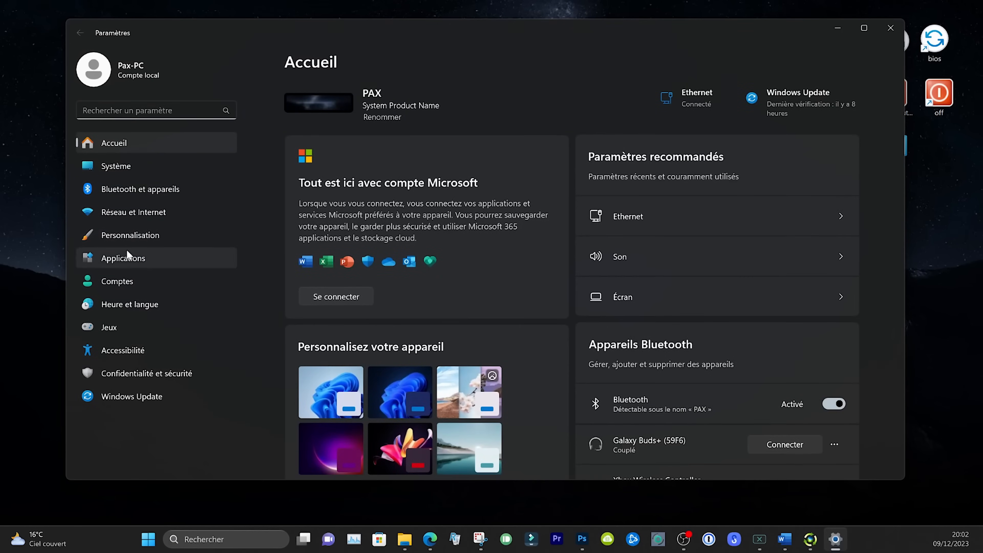
click(133, 213)
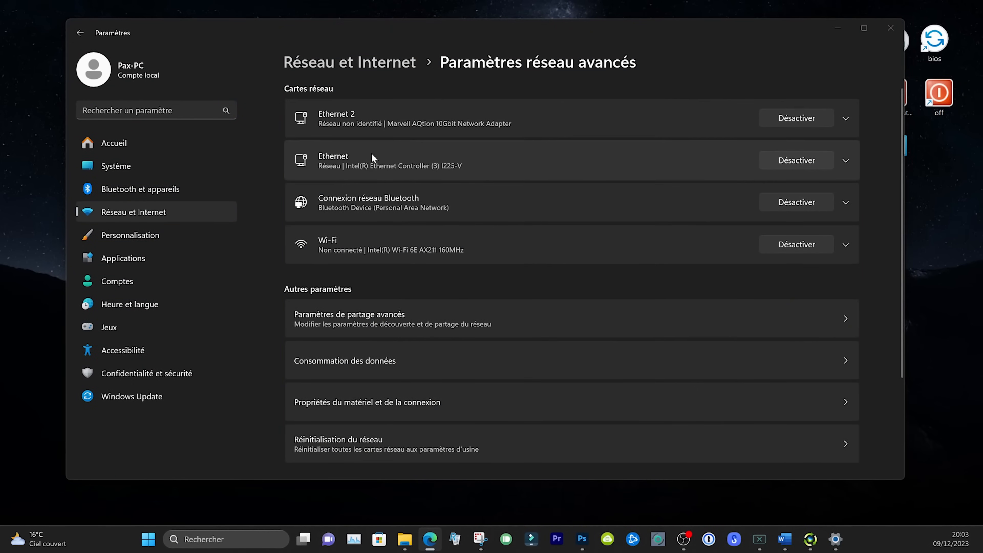
Expand the Ethernet adapter with the Intel I225-V controller and open its properties for editing
click(846, 162)
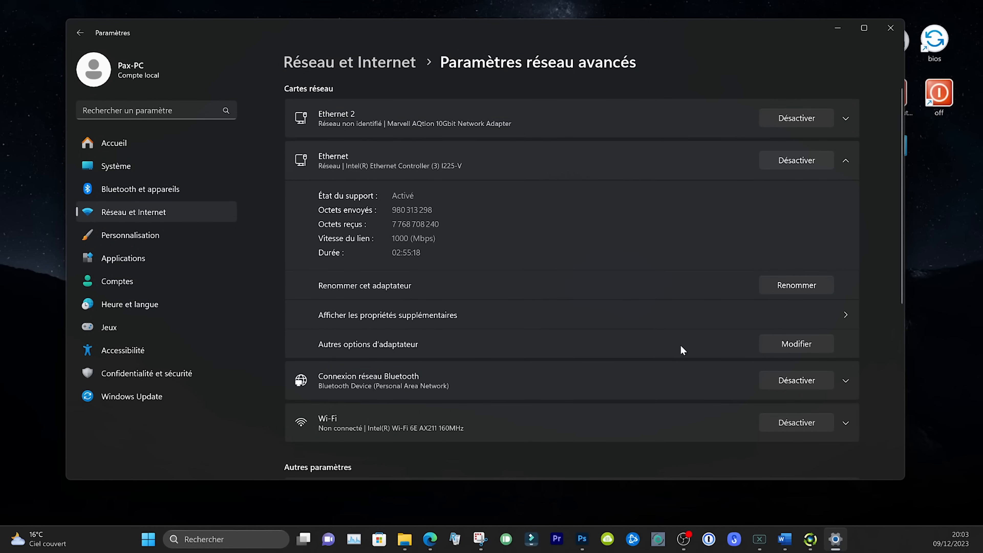
click(782, 343)
drag(197, 37, 495, 131)
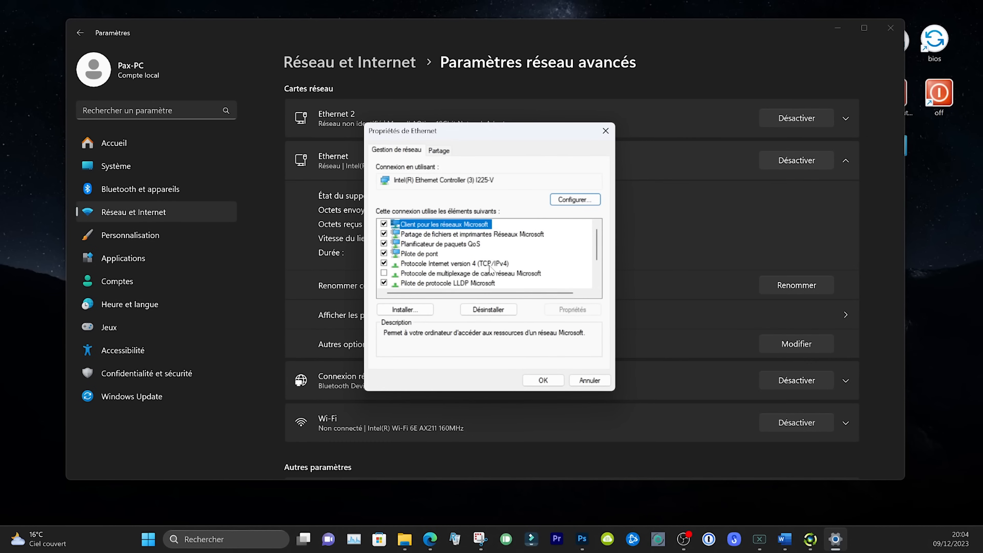
Set Protocole Internet version 4 (TCP/IPv4) of the Ethernet adapter to obtain DNS server addresses automatically and save the properties
click(453, 267)
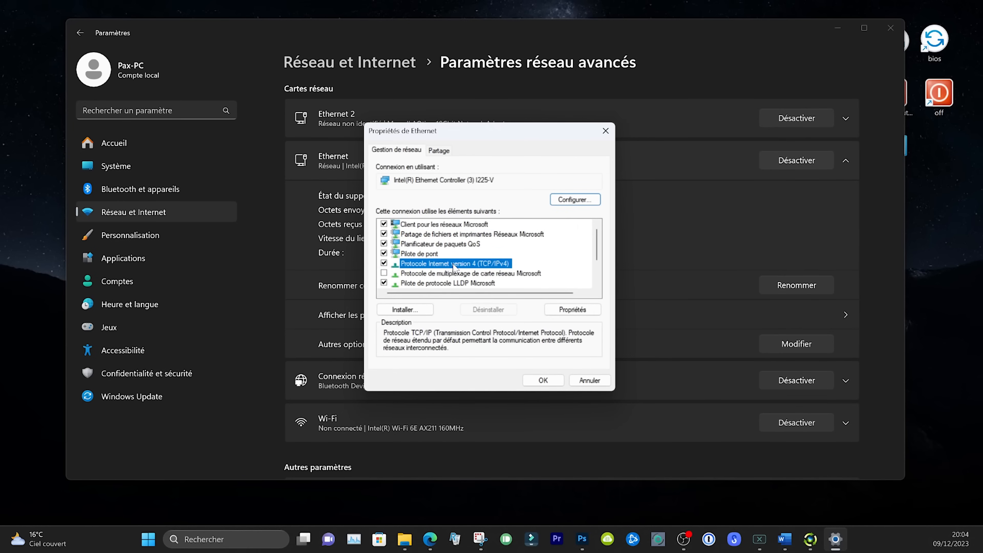
double_click(454, 265)
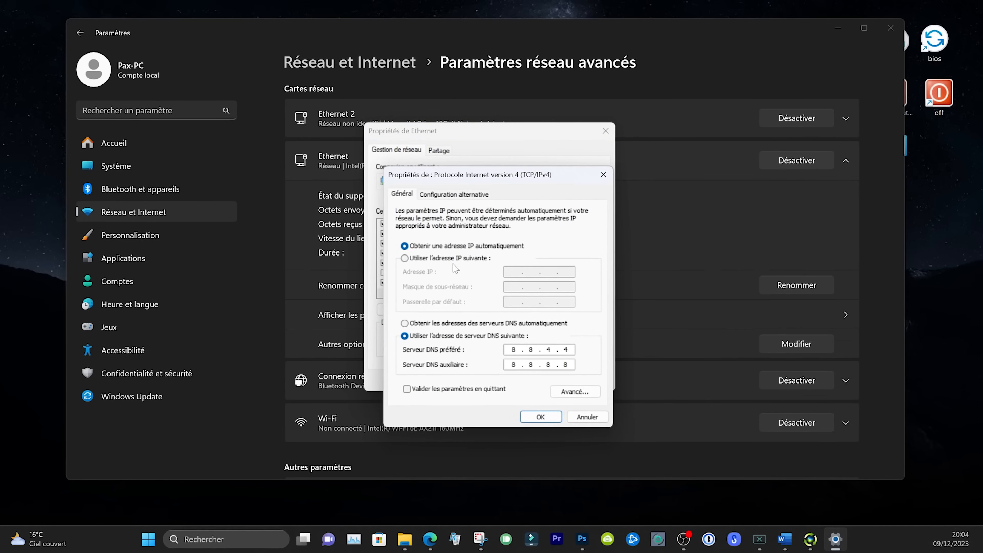
click(404, 324)
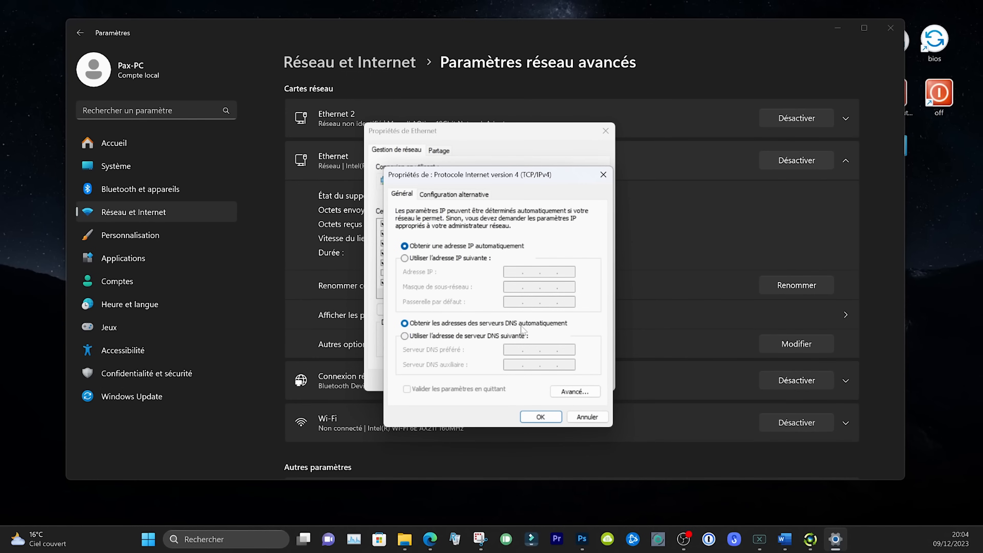
click(546, 416)
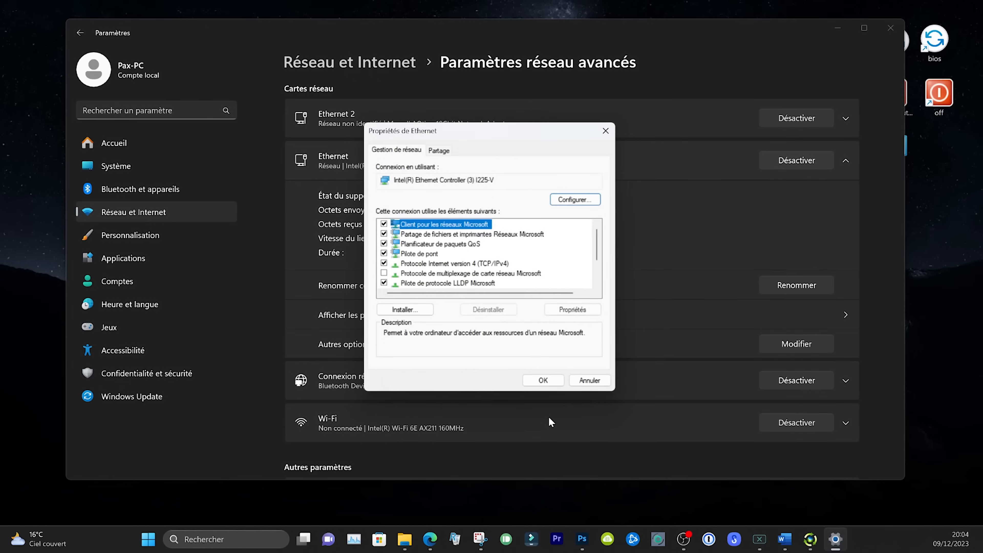
click(543, 380)
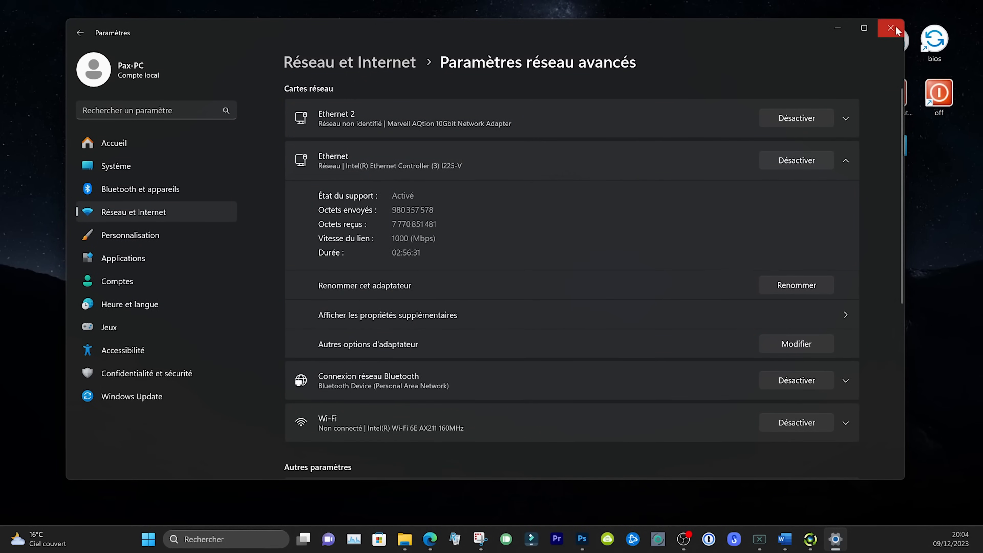